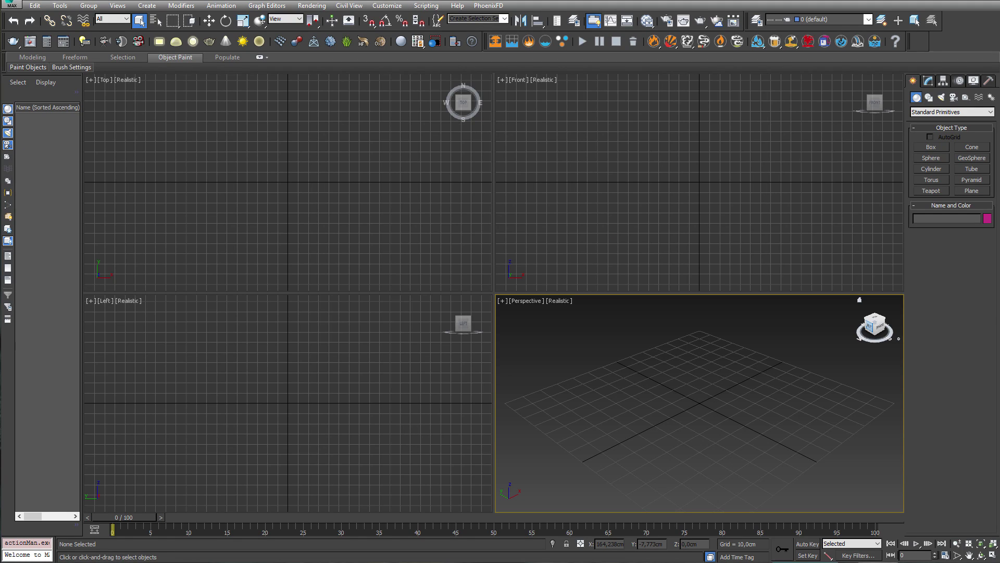
# Open iPod_Shuffle_3rdGen_v09.max from recent files and keep Render Setup's target on Production.
pyautogui.click(13, 4)
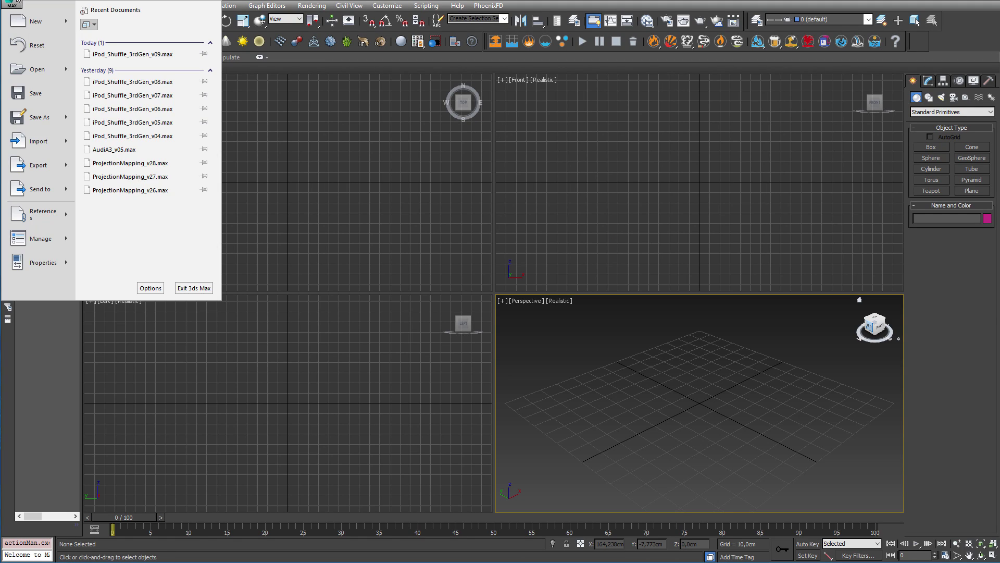
pyautogui.click(144, 58)
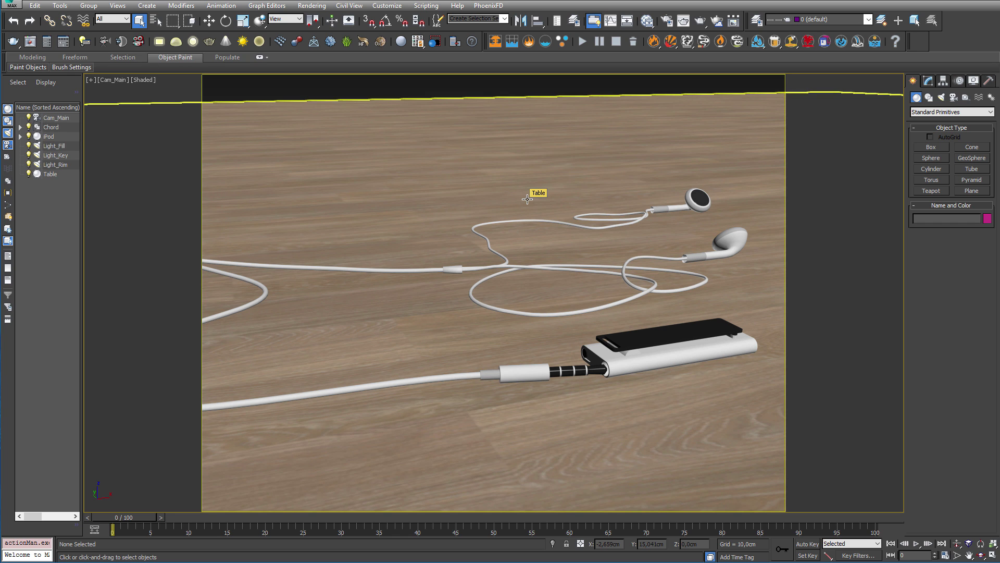
pyautogui.press('F10')
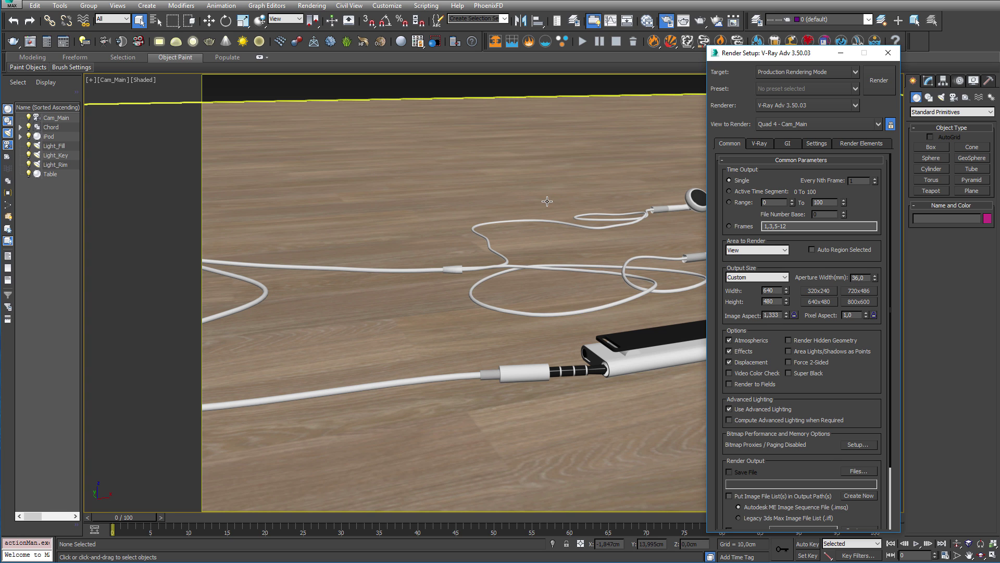
pyautogui.click(855, 72)
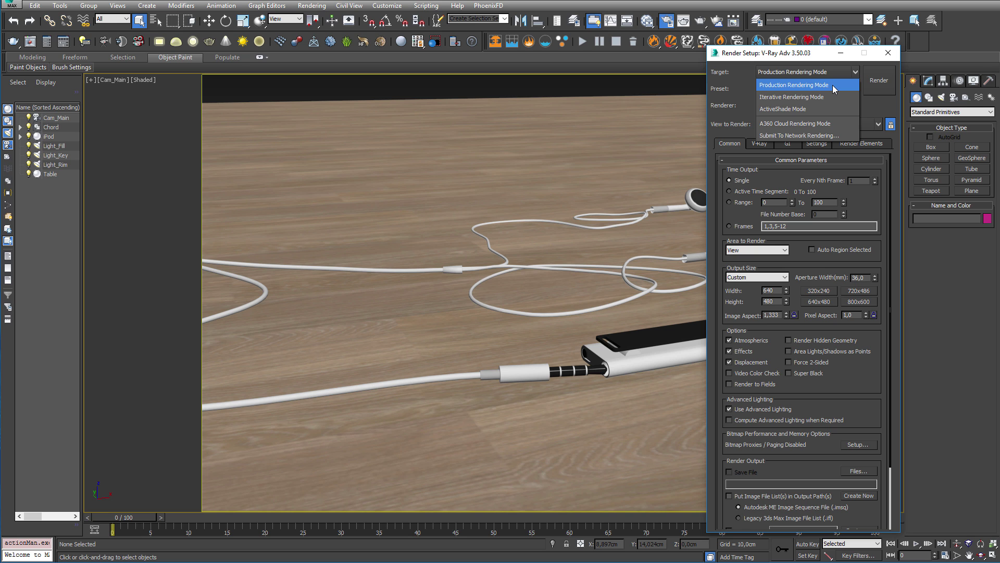
pyautogui.click(833, 86)
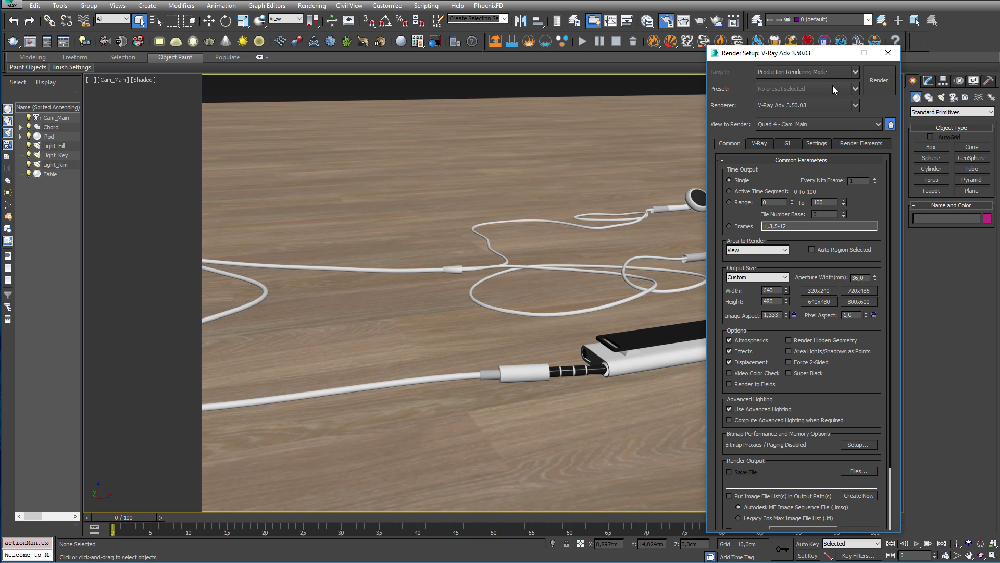
pyautogui.click(853, 106)
# Switch the renderer to V-Ray RT 3.50.03 and set its engine type to CUDA.
pyautogui.click(807, 188)
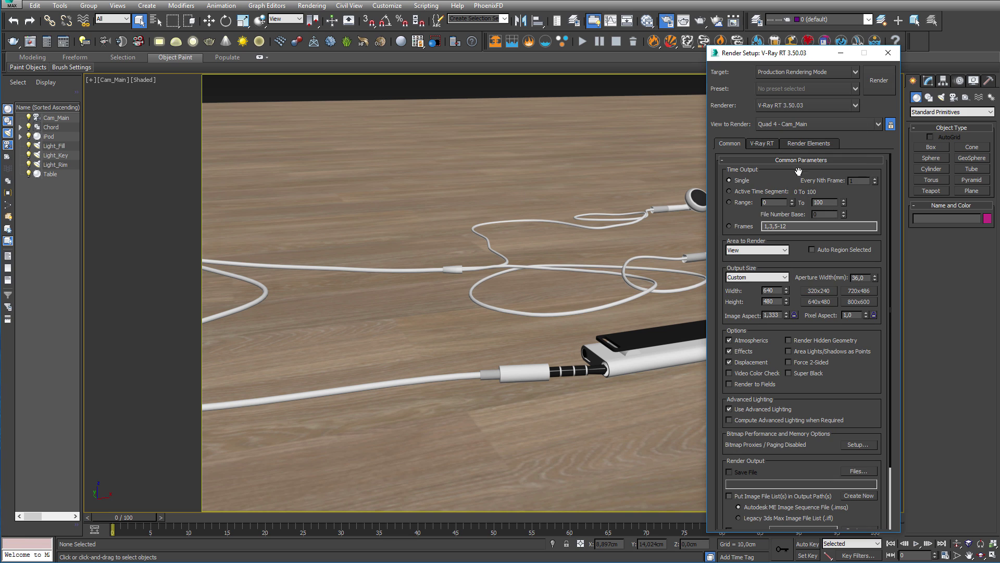
pyautogui.click(765, 145)
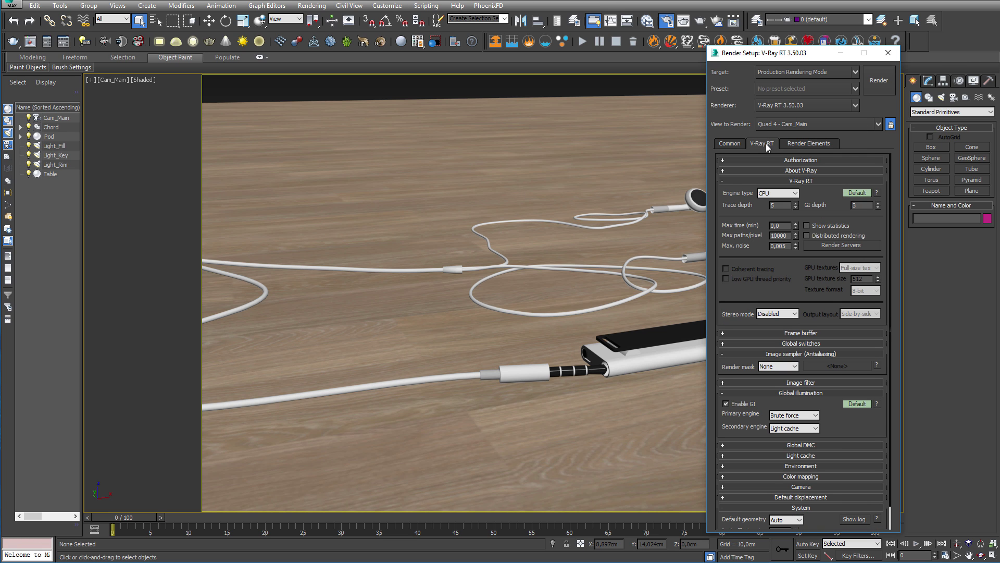
pyautogui.click(789, 194)
pyautogui.click(782, 216)
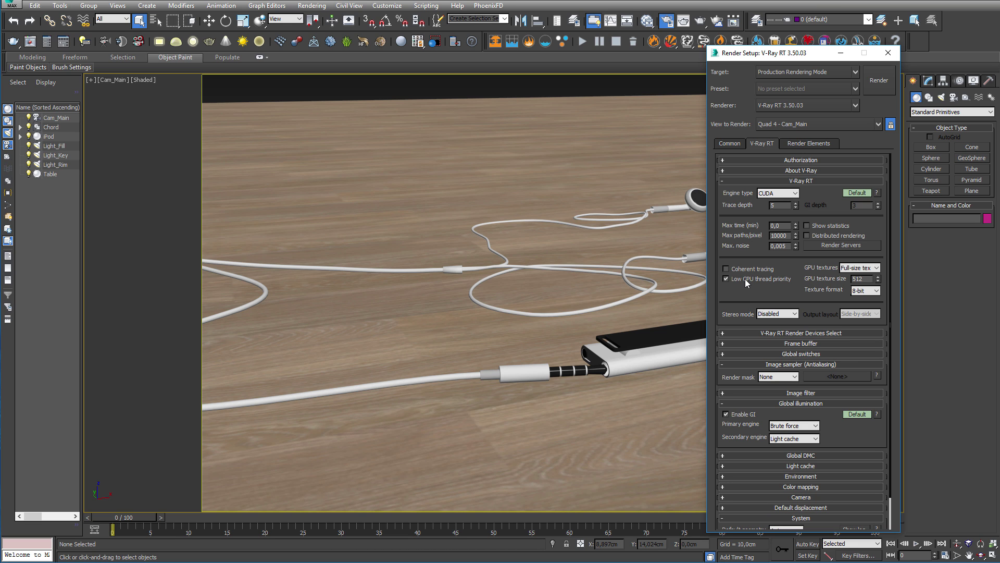
# Check the CUDA render device and set Max. noise to 0,05.
pyautogui.click(771, 332)
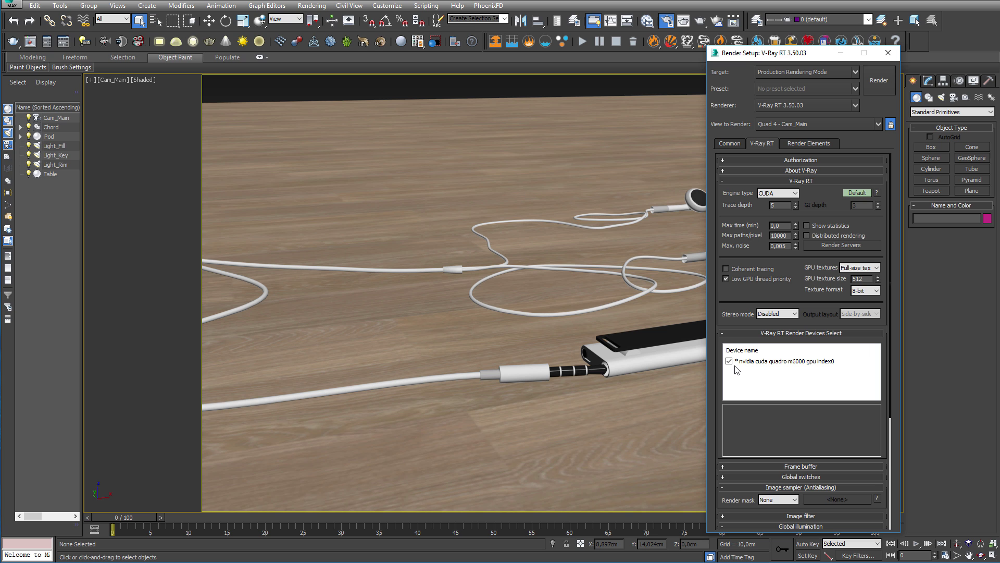
pyautogui.click(779, 333)
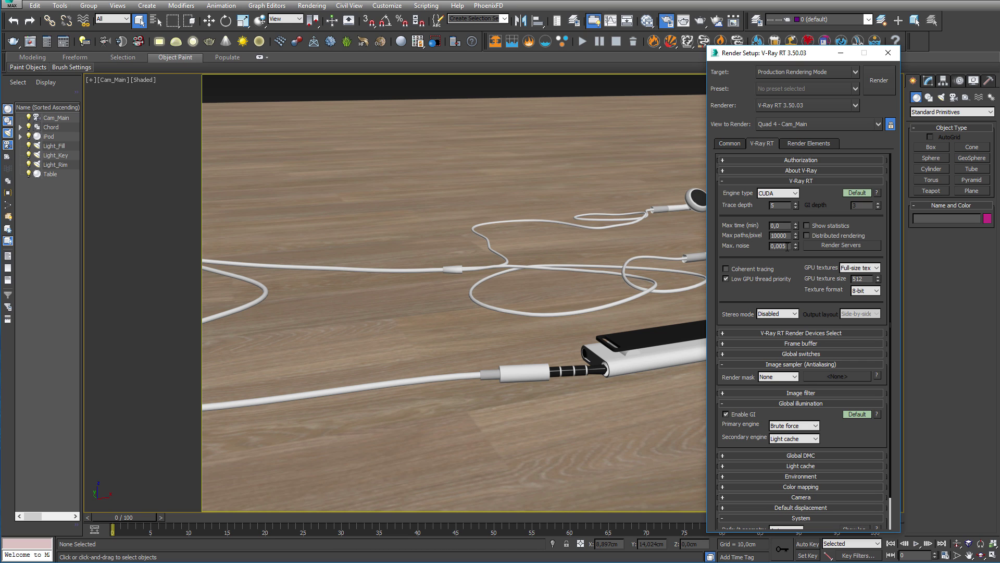
pyautogui.moveTo(787, 247); pyautogui.dragTo(730, 243)
pyautogui.write('0,05')
# Add a VRayDenoiser render element and start an interactive render of the camera view.
pyautogui.click(809, 144)
pyautogui.click(742, 182)
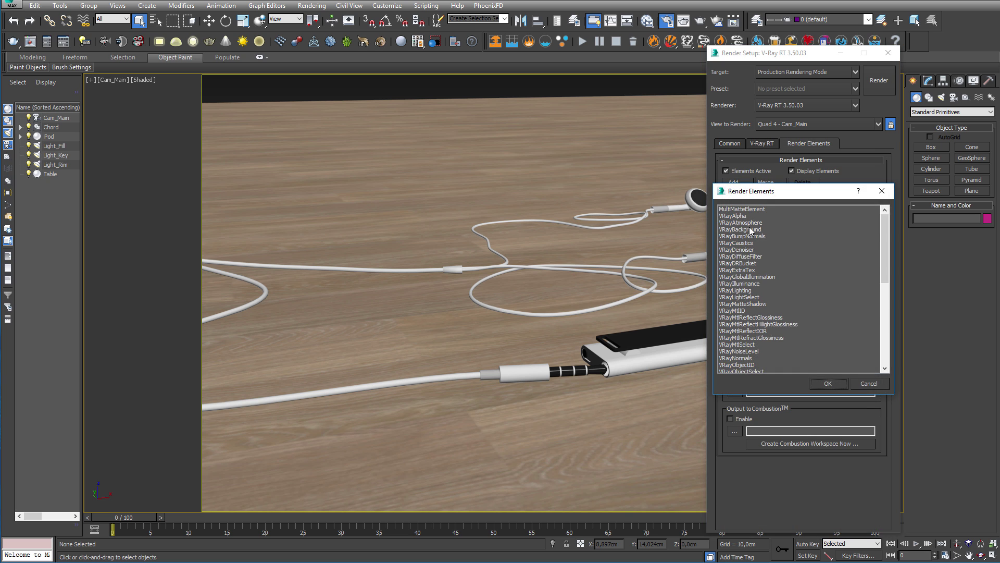
pyautogui.click(748, 250)
pyautogui.click(838, 384)
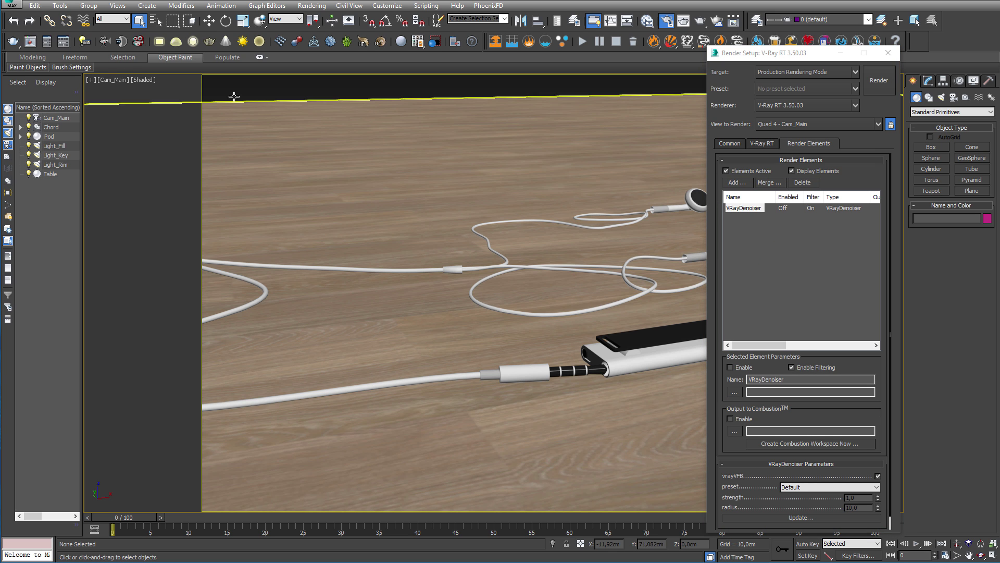
pyautogui.hotkey('shift', 'q')
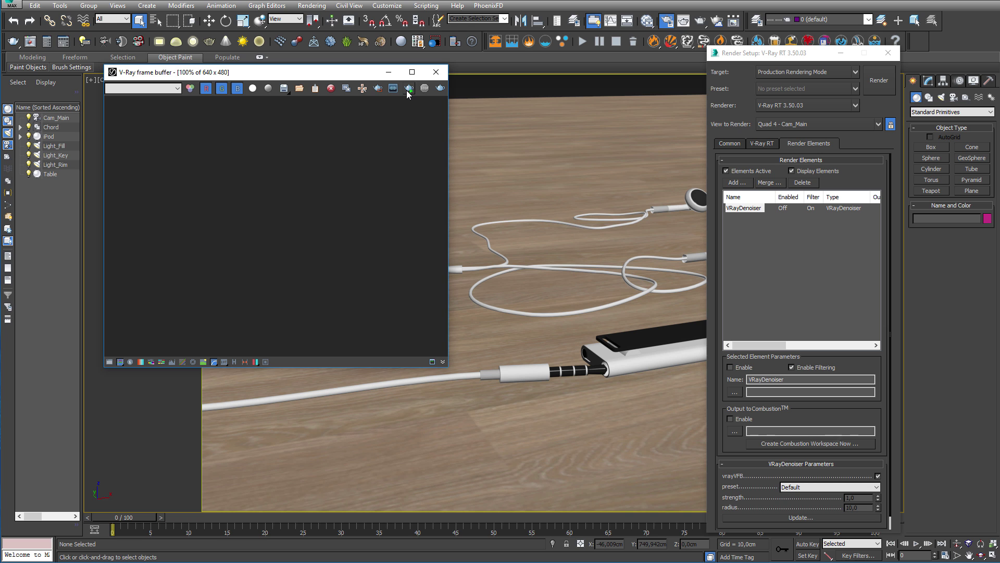
pyautogui.click(409, 89)
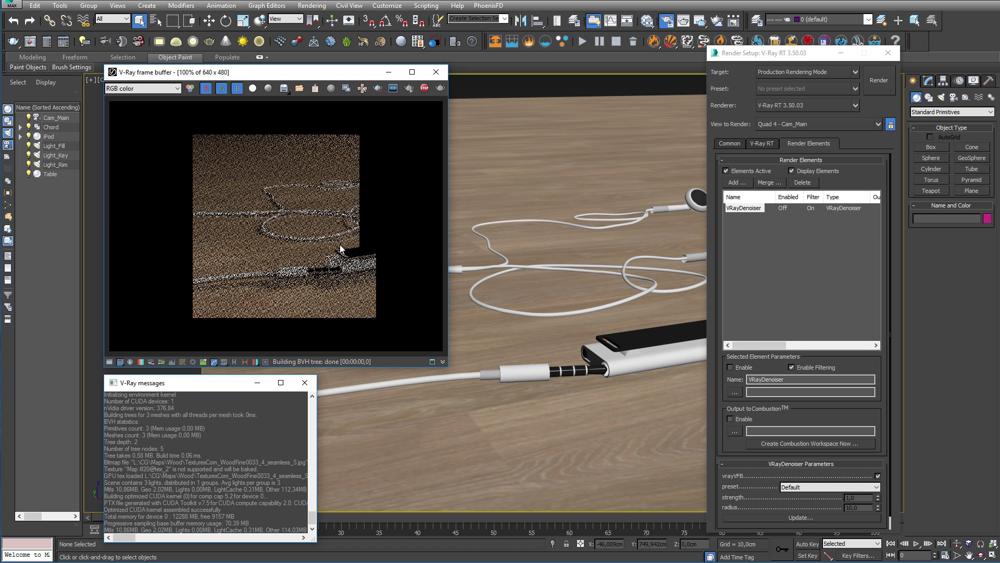
# Restart the interactive render and update the VRayDenoiser for a clean denoised image.
pyautogui.click(425, 88)
pyautogui.click(440, 88)
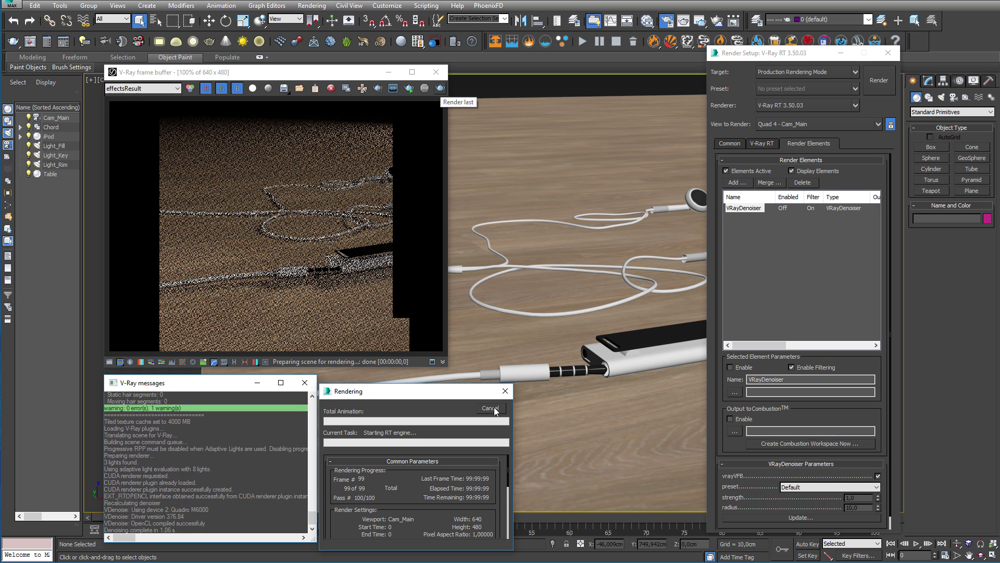
pyautogui.click(410, 88)
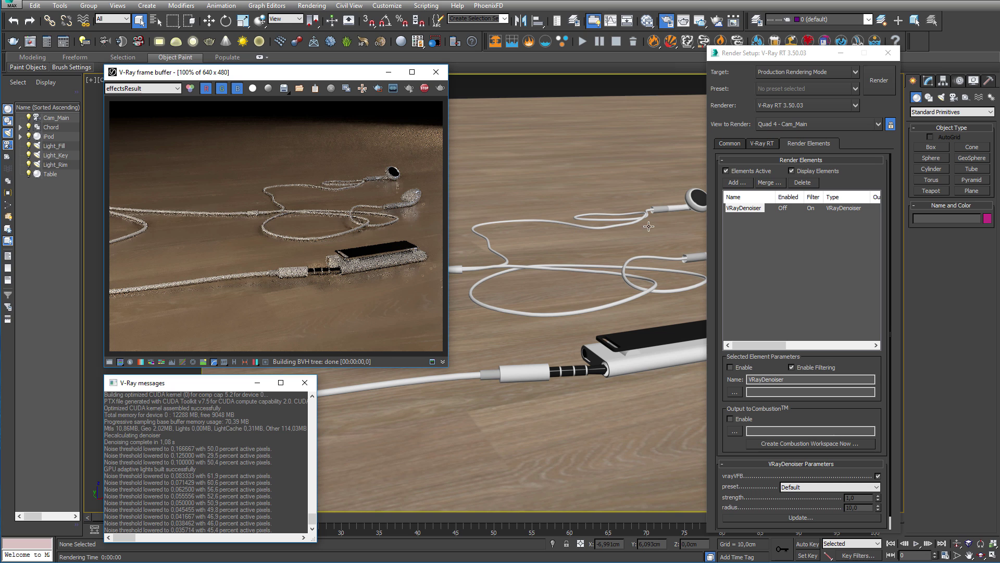
pyautogui.click(796, 517)
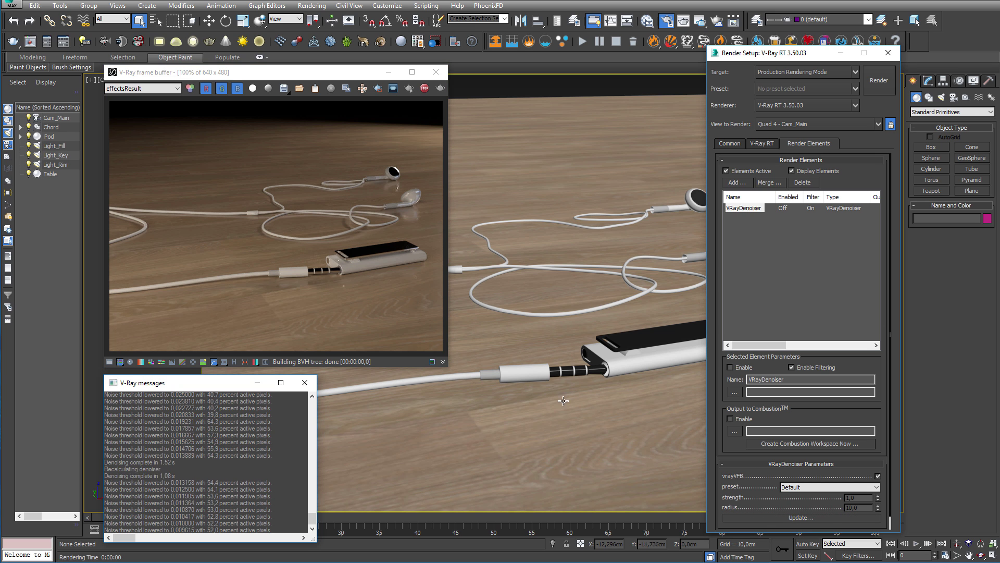
# Deactivate the render elements and restart the interactive render.
pyautogui.click(425, 88)
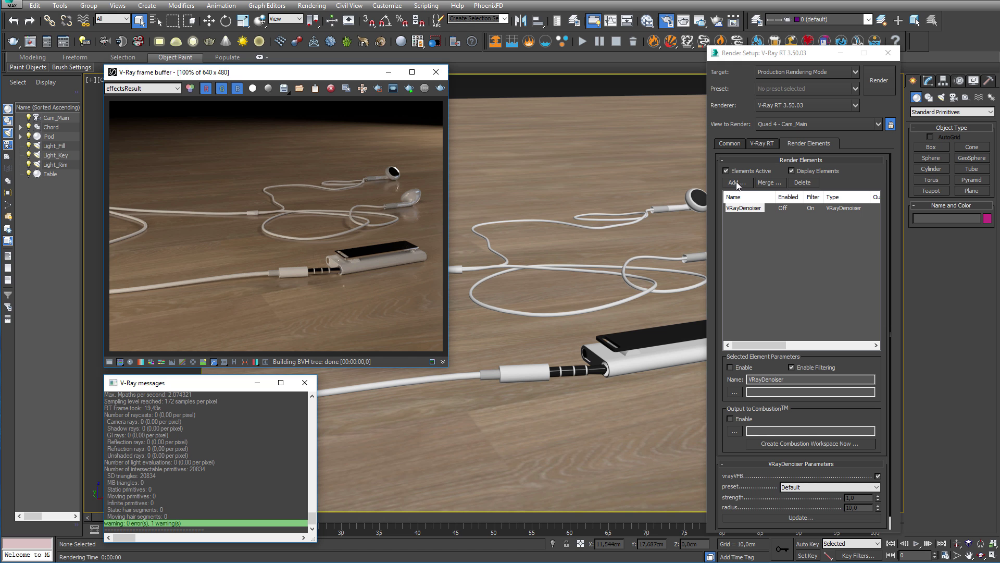
pyautogui.click(726, 171)
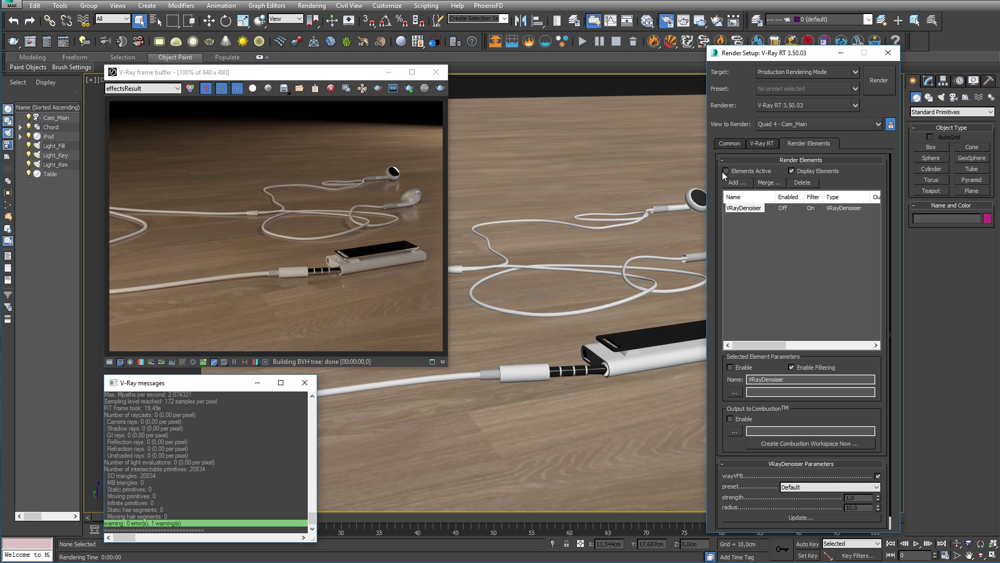
pyautogui.click(441, 88)
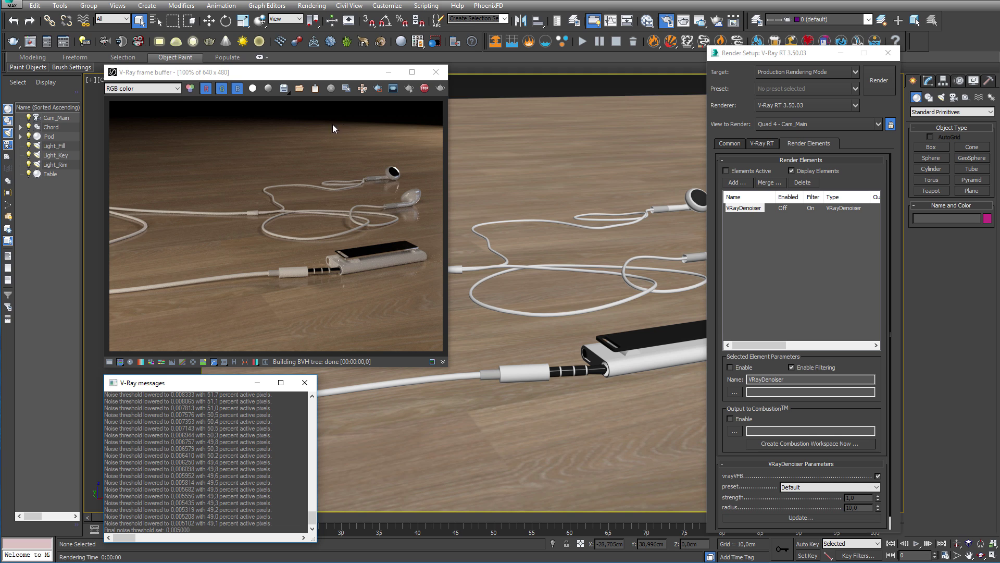
# Give Light_Rim a directional value of 0,96 and a multiplier of 4.
pyautogui.click(928, 81)
pyautogui.click(59, 164)
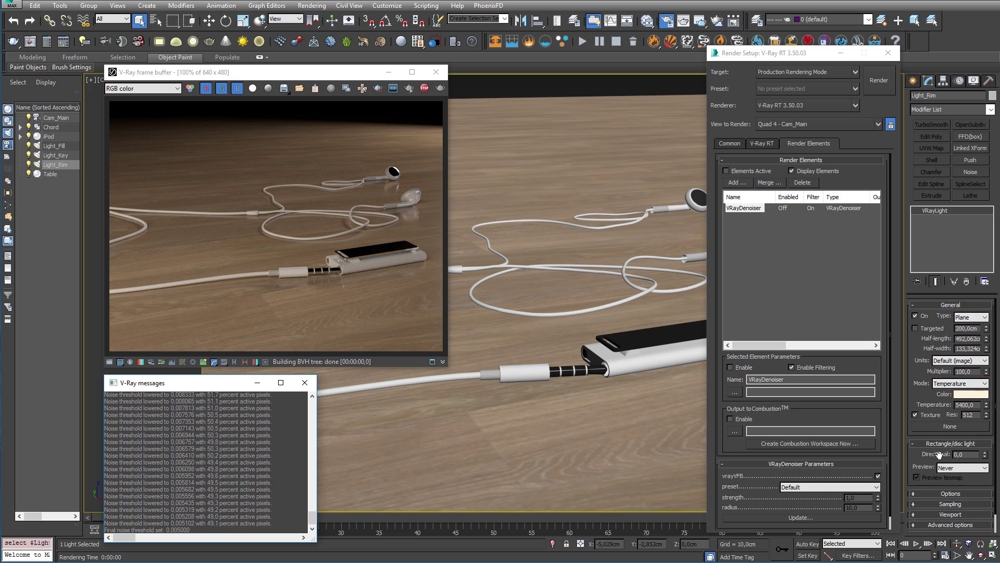
pyautogui.write('0,96')
pyautogui.press('Return')
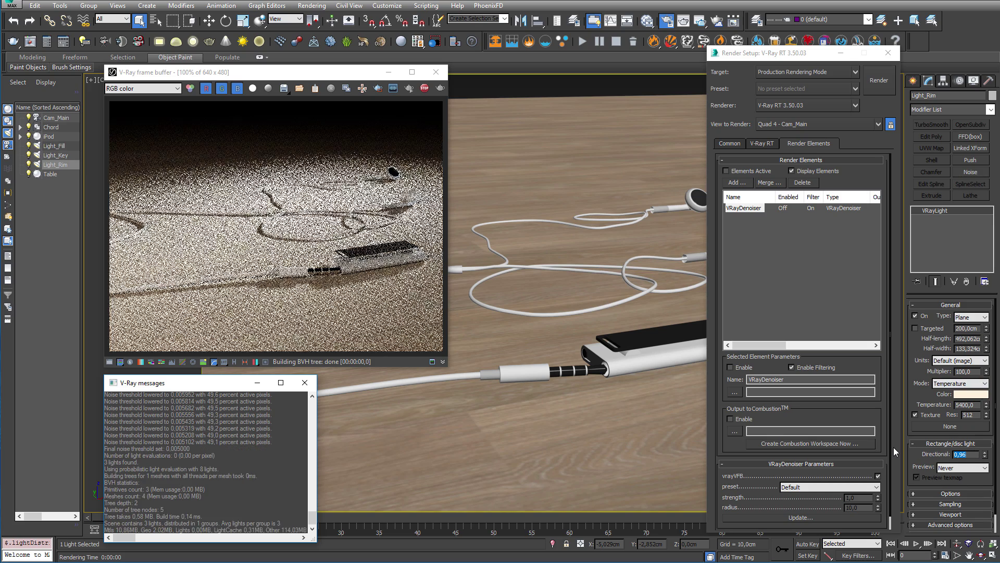
pyautogui.doubleClick(970, 371)
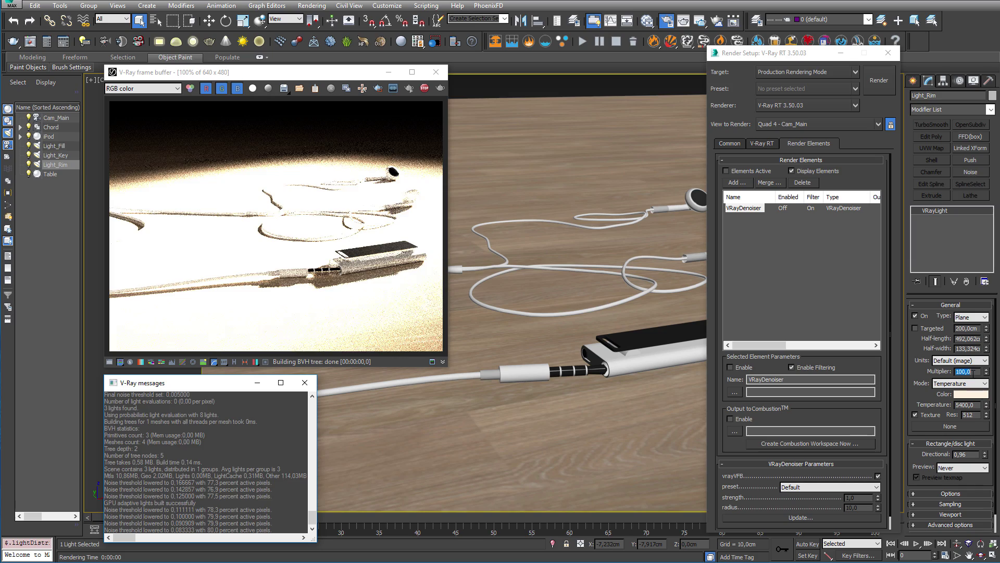
pyautogui.write('4')
pyautogui.press('Return')
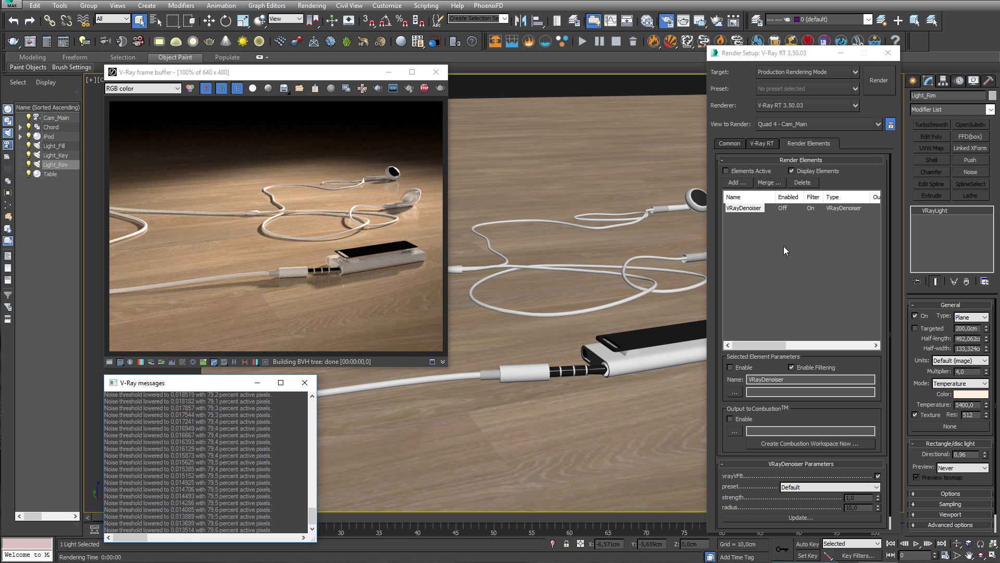
# Enable depth of field on Cam_Main and pick the iPod's connector as focus in the render.
pyautogui.click(46, 117)
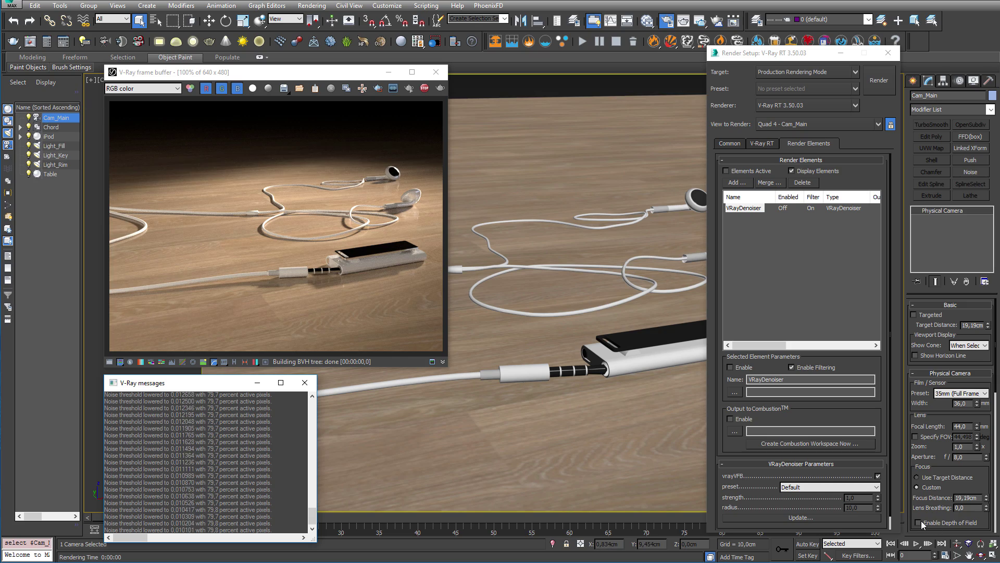
pyautogui.click(919, 522)
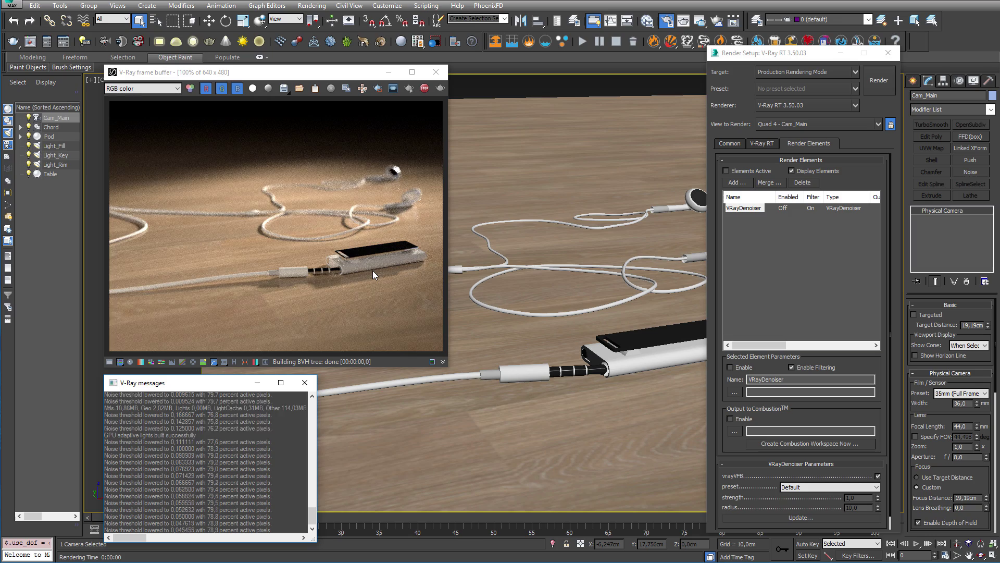
pyautogui.rightClick(386, 183)
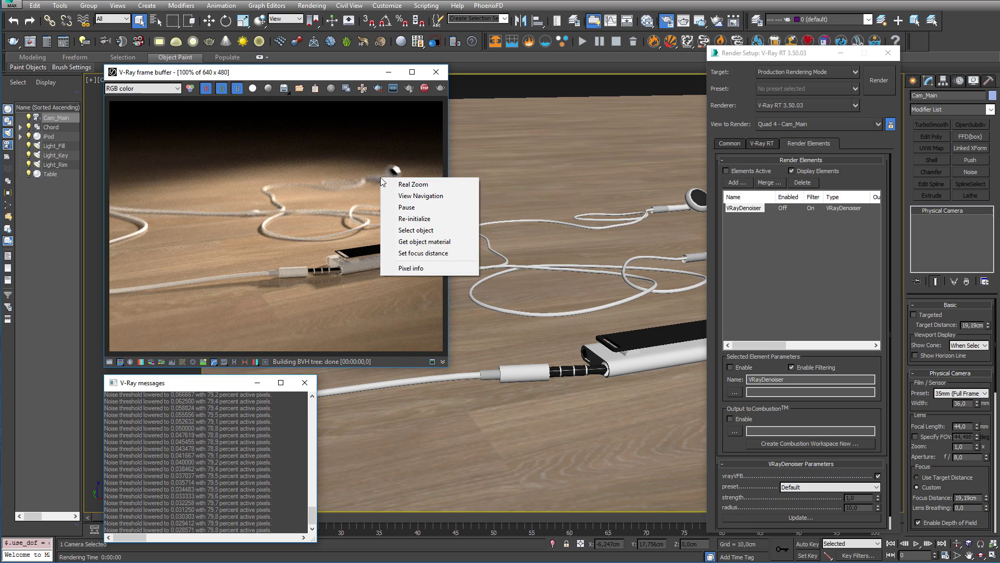
pyautogui.click(422, 252)
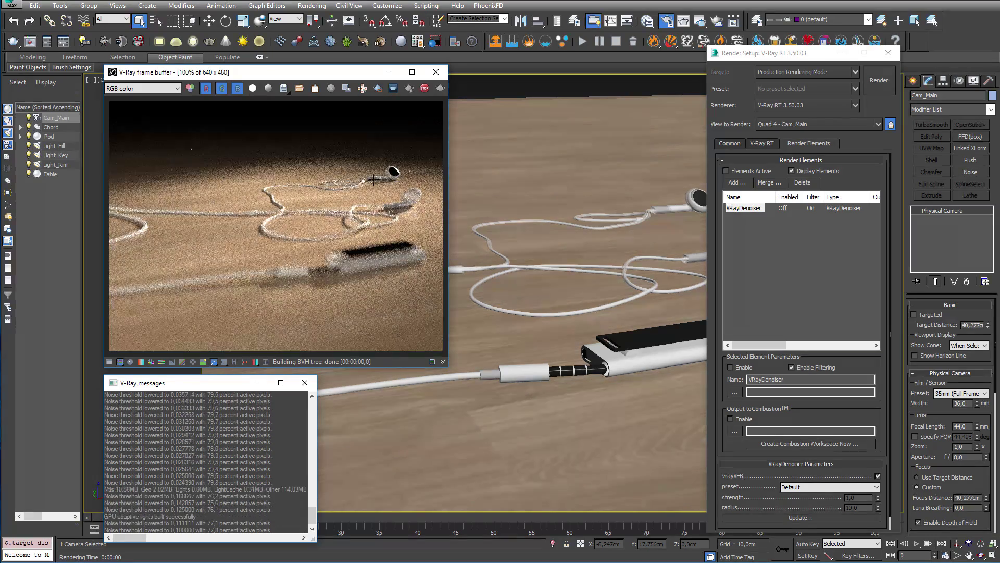
pyautogui.click(150, 226)
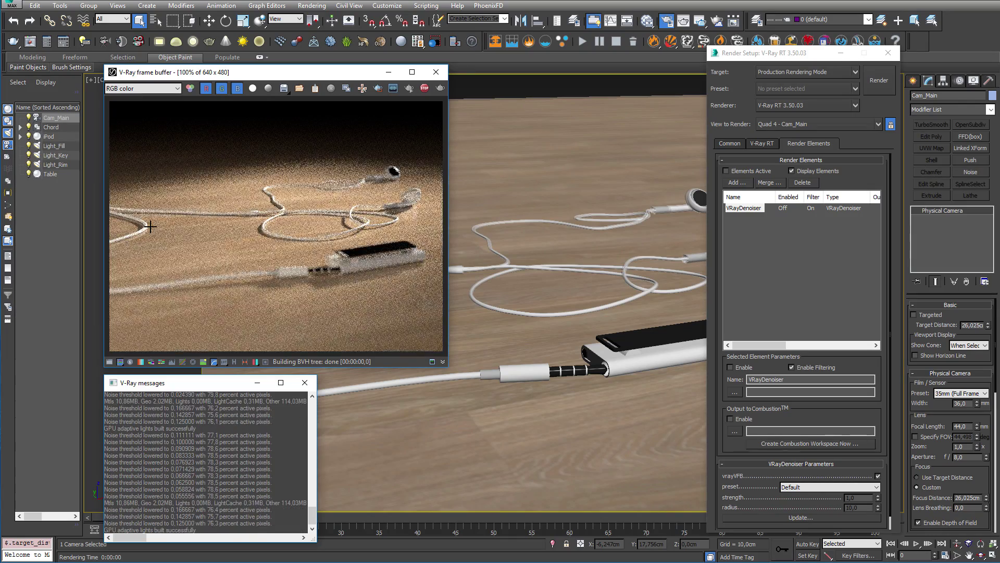
pyautogui.click(348, 268)
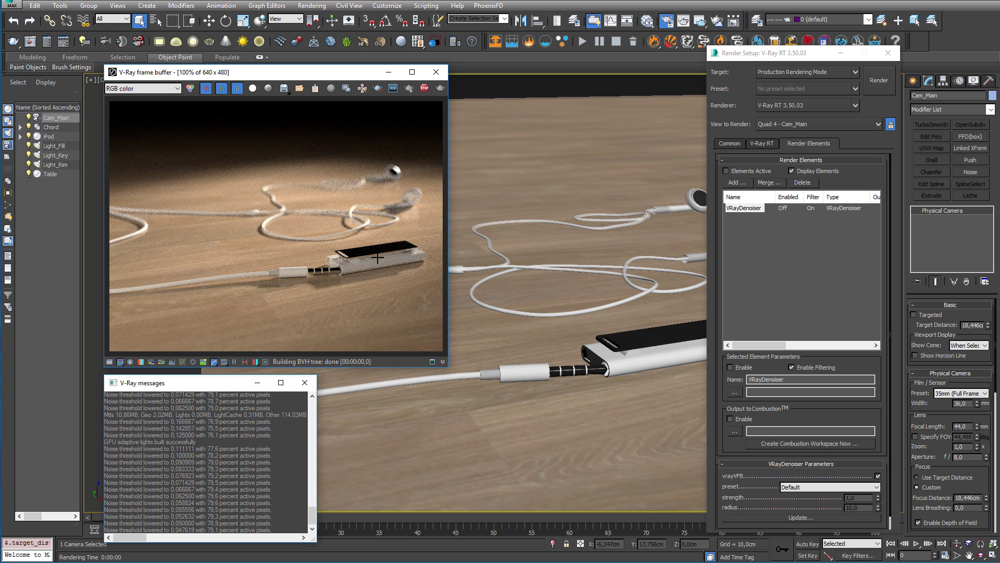
# Select the MetalClip object by picking it in the render.
pyautogui.rightClick(362, 255)
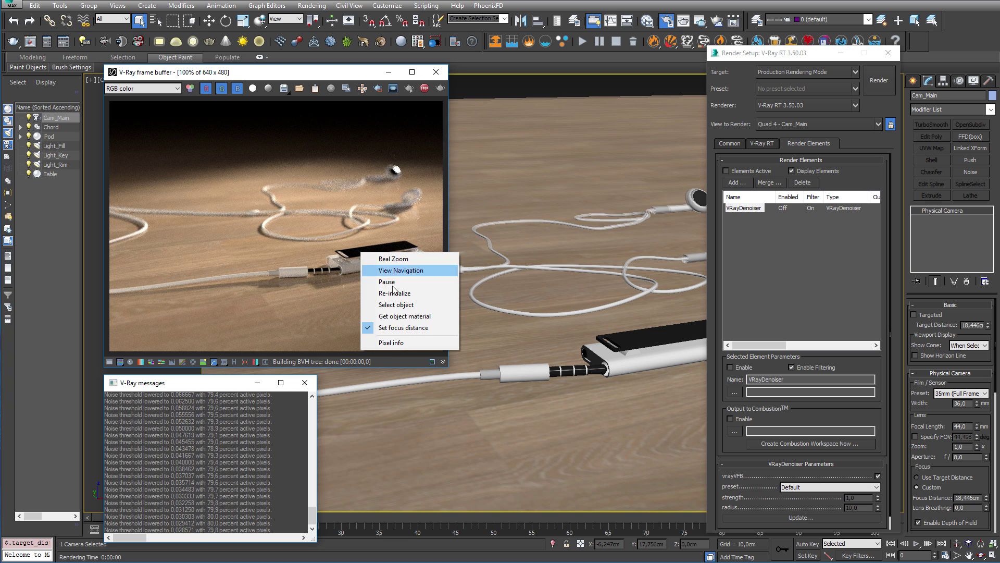
pyautogui.click(398, 304)
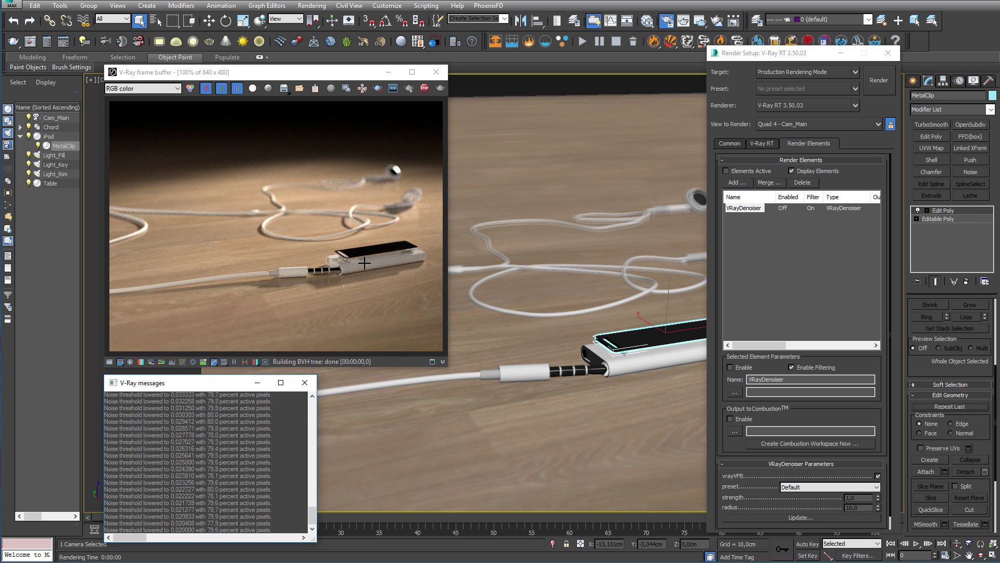
pyautogui.rightClick(365, 263)
# Inspect the iPod's material, then make the Table a V-Ray shadow catcher and check the alpha.
pyautogui.click(403, 326)
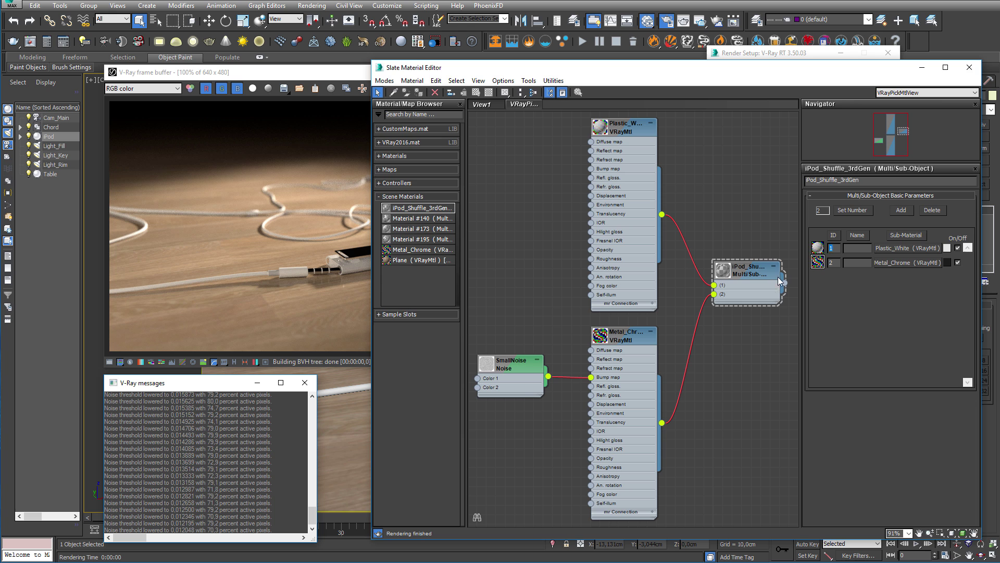
pyautogui.click(970, 67)
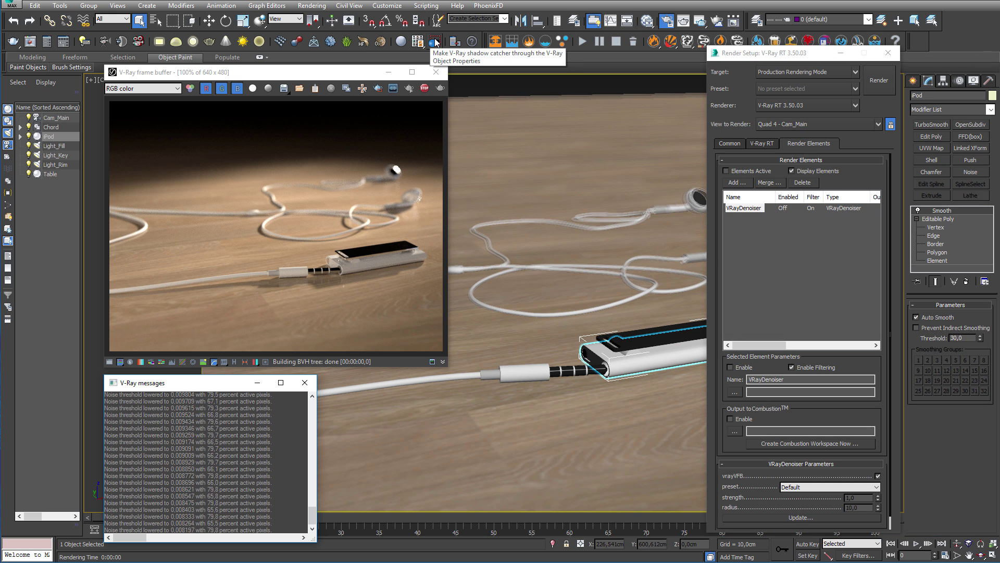
pyautogui.click(545, 163)
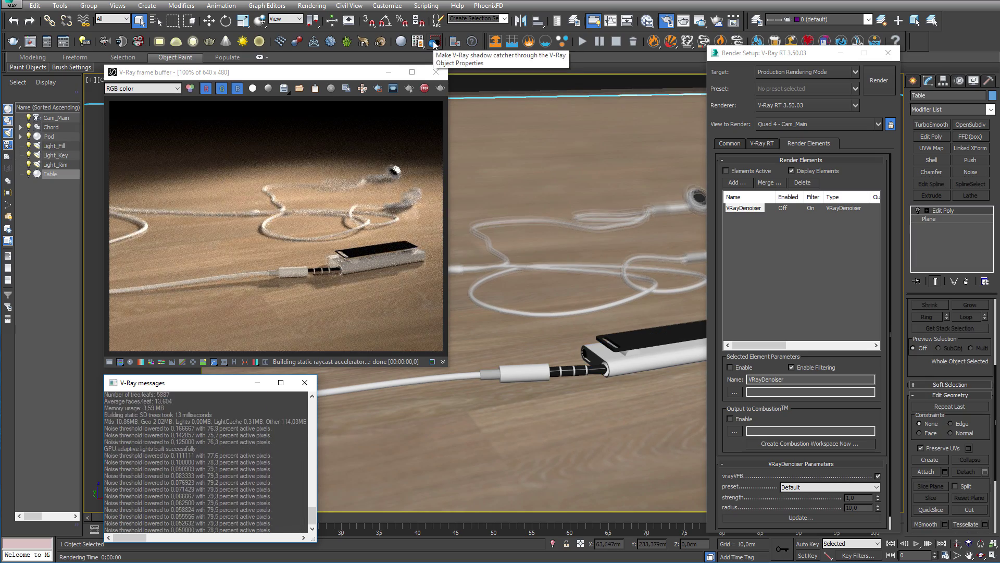
pyautogui.click(434, 42)
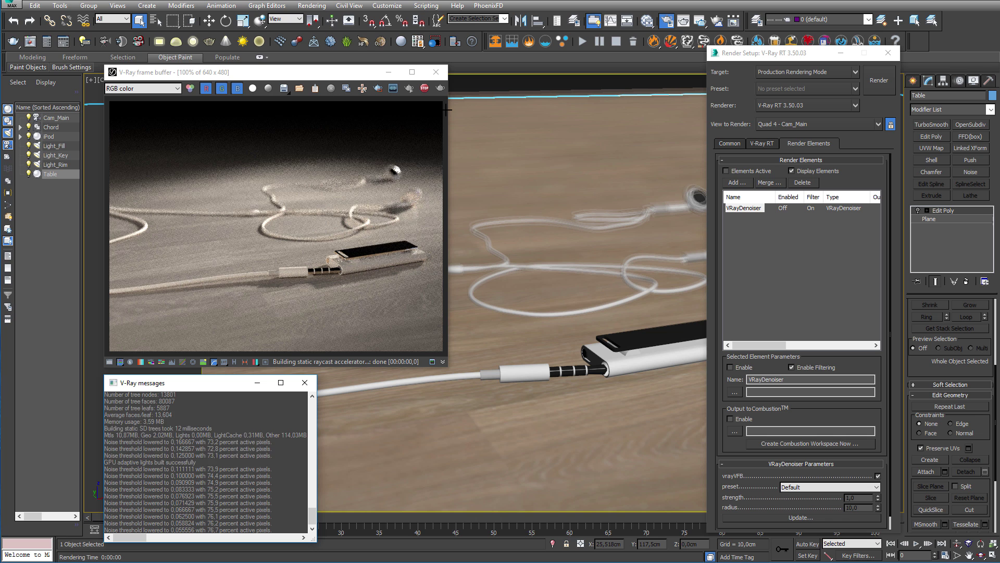
pyautogui.click(253, 88)
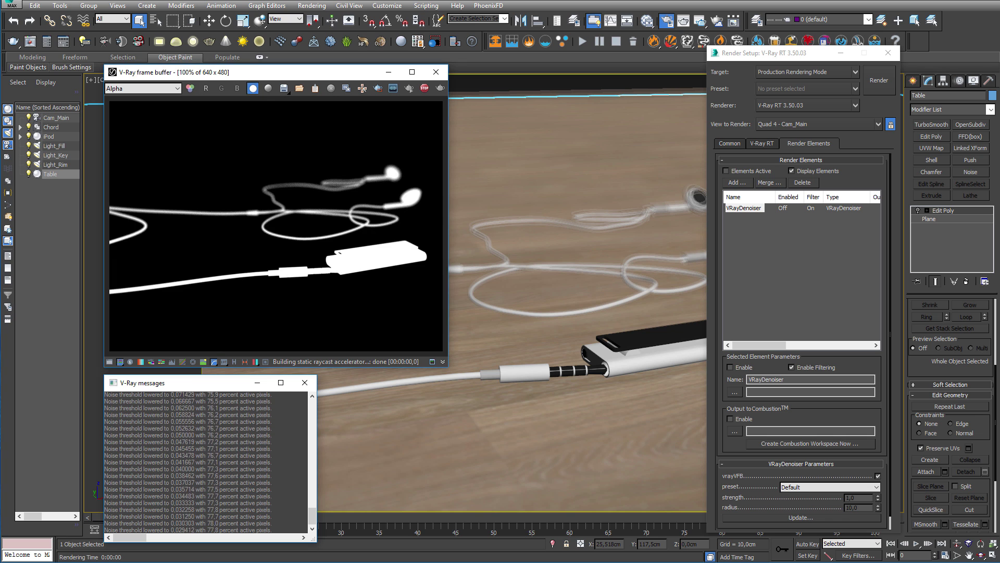
pyautogui.click(253, 88)
# Stop the interactive render, reactivate render elements, and start a final render.
pyautogui.click(424, 89)
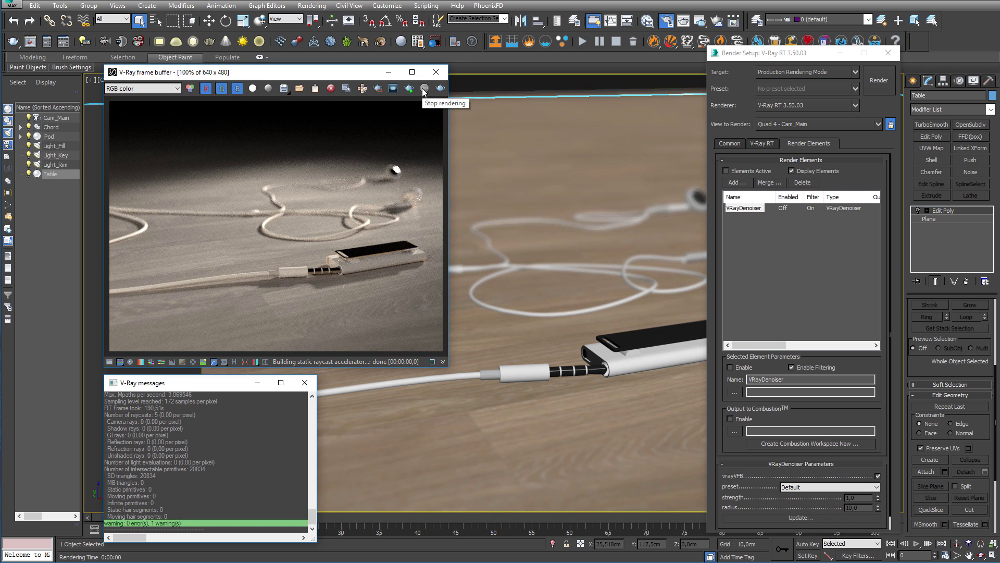
pyautogui.click(738, 171)
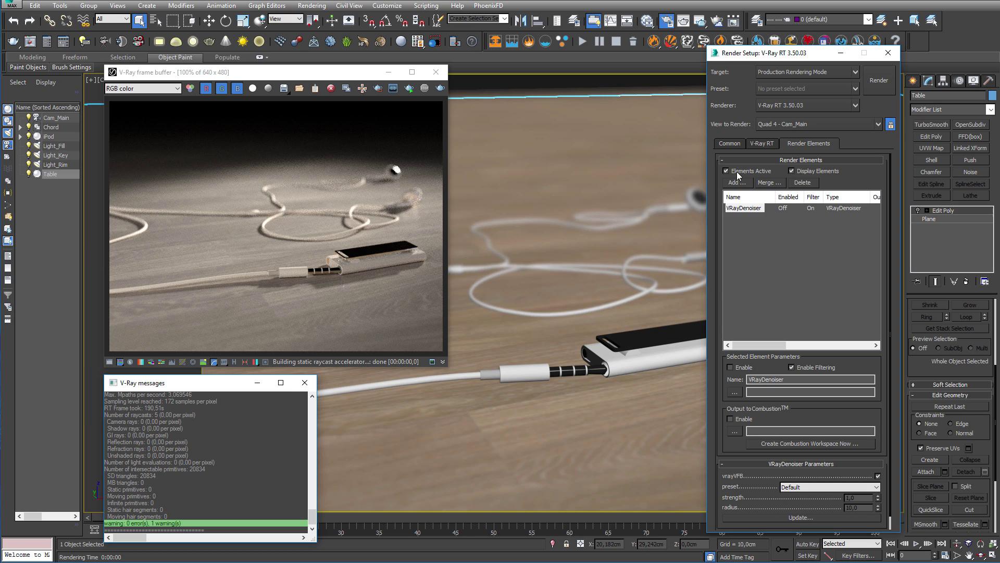
pyautogui.click(878, 82)
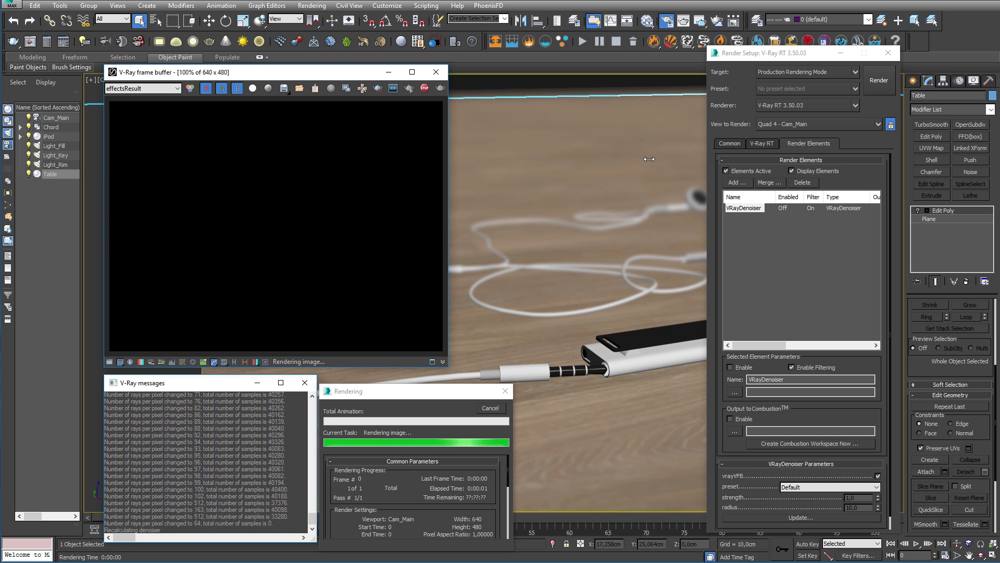
# Check the finished render's alpha, then save effectsResult as iPod.png, overwriting the existing file.
pyautogui.click(252, 88)
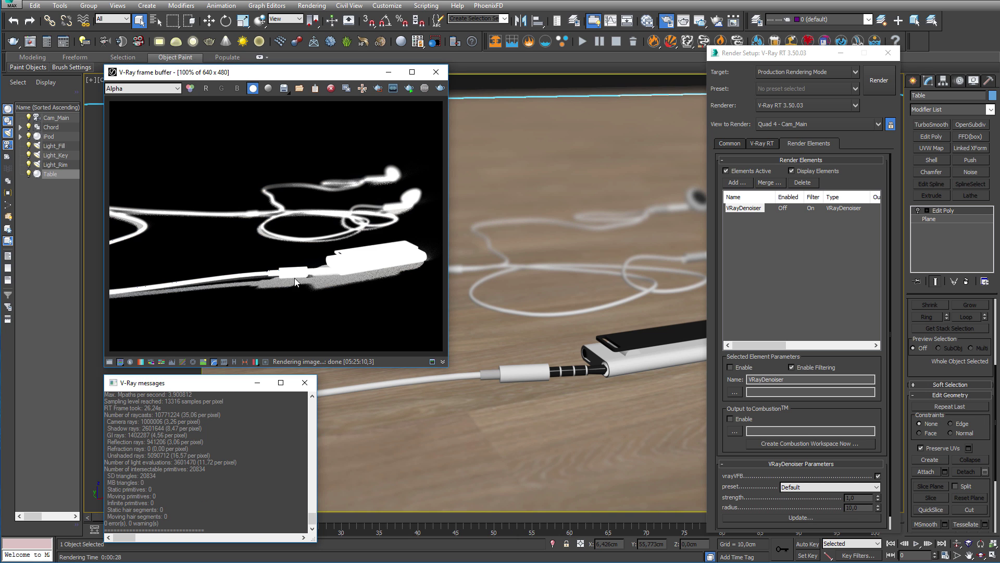
pyautogui.click(253, 88)
pyautogui.click(284, 90)
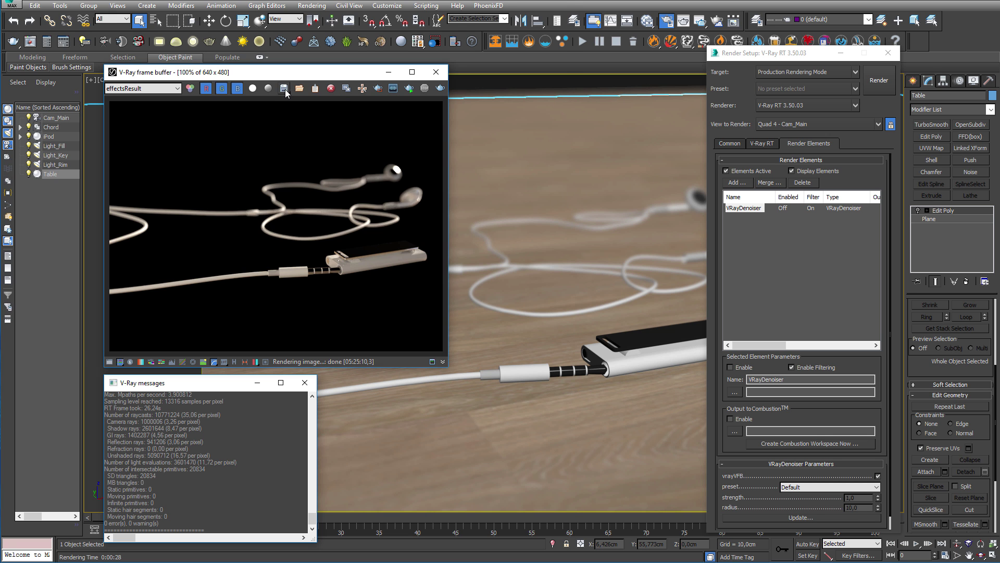
pyautogui.click(91, 70)
pyautogui.click(540, 223)
pyautogui.click(543, 331)
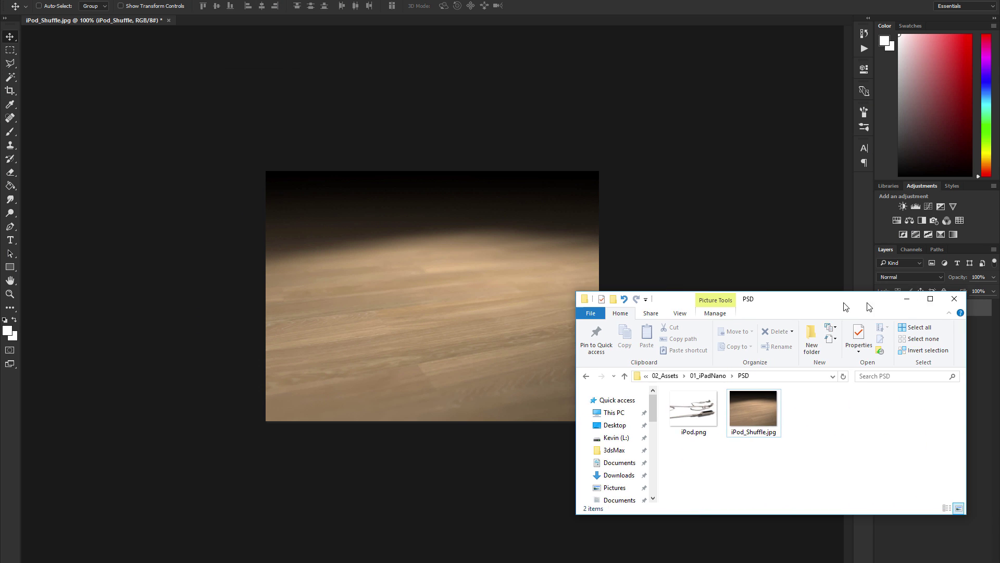
# Drop iPod.png onto the iPod_Shuffle.jpg table background and commit it as a layer.
pyautogui.moveTo(845, 307); pyautogui.dragTo(823, 306)
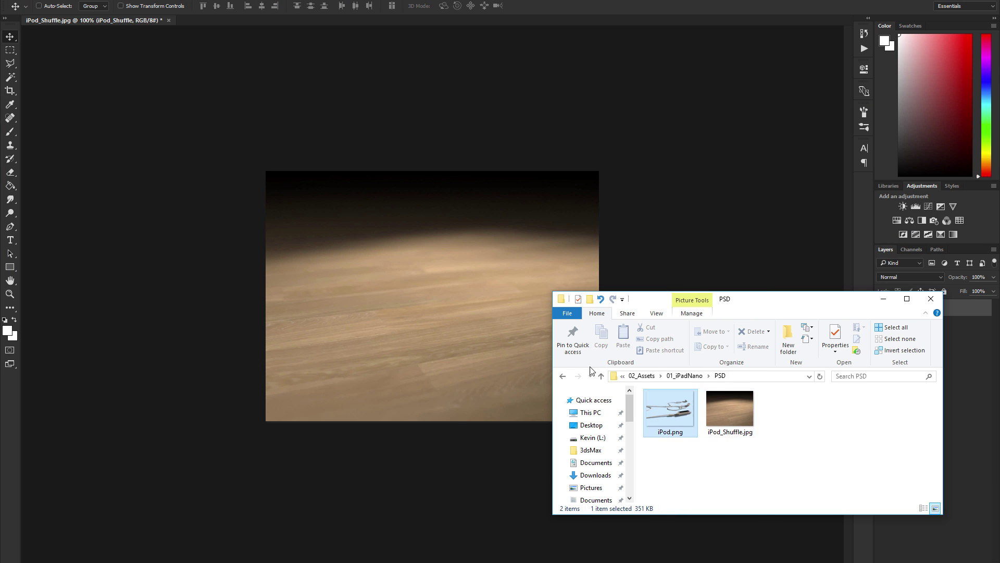
pyautogui.moveTo(670, 409); pyautogui.dragTo(440, 307)
pyautogui.press('Return')
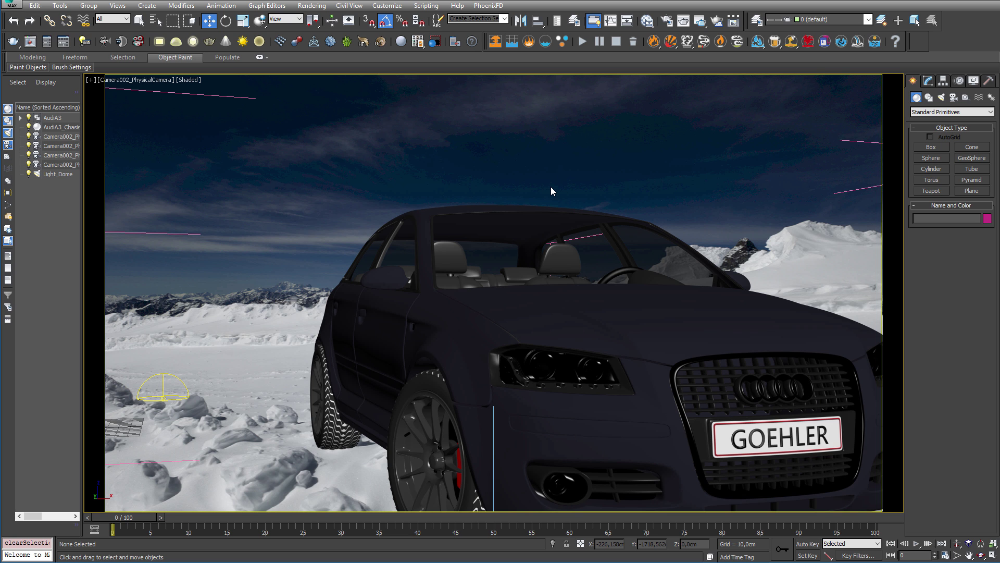
pyautogui.press('m')
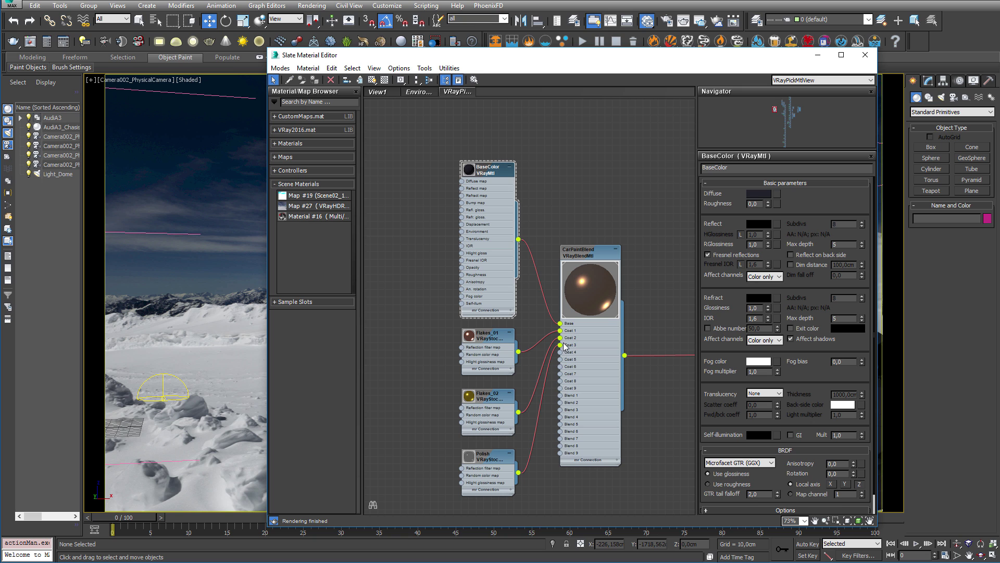
pyautogui.doubleClick(491, 340)
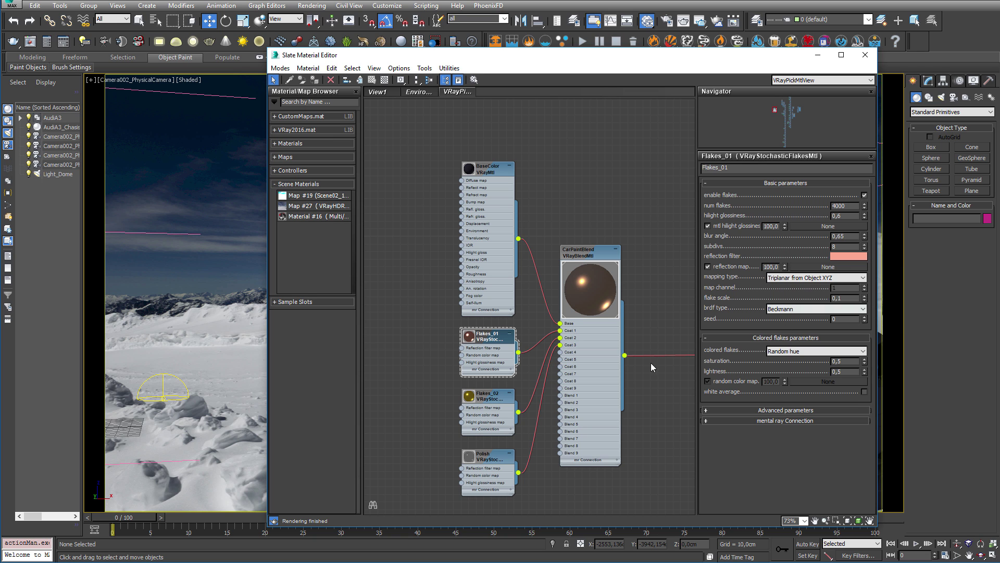
pyautogui.doubleClick(494, 401)
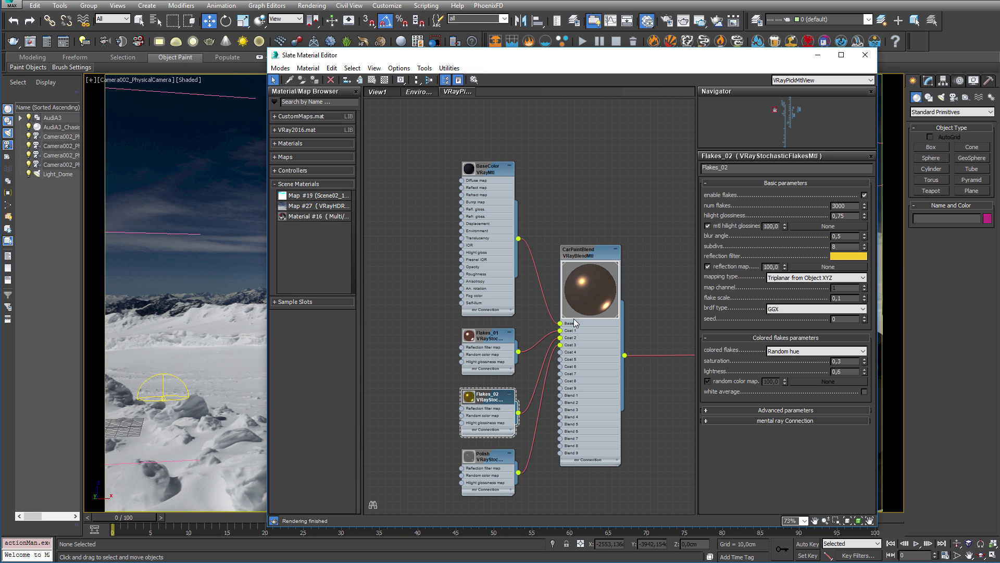
pyautogui.doubleClick(489, 462)
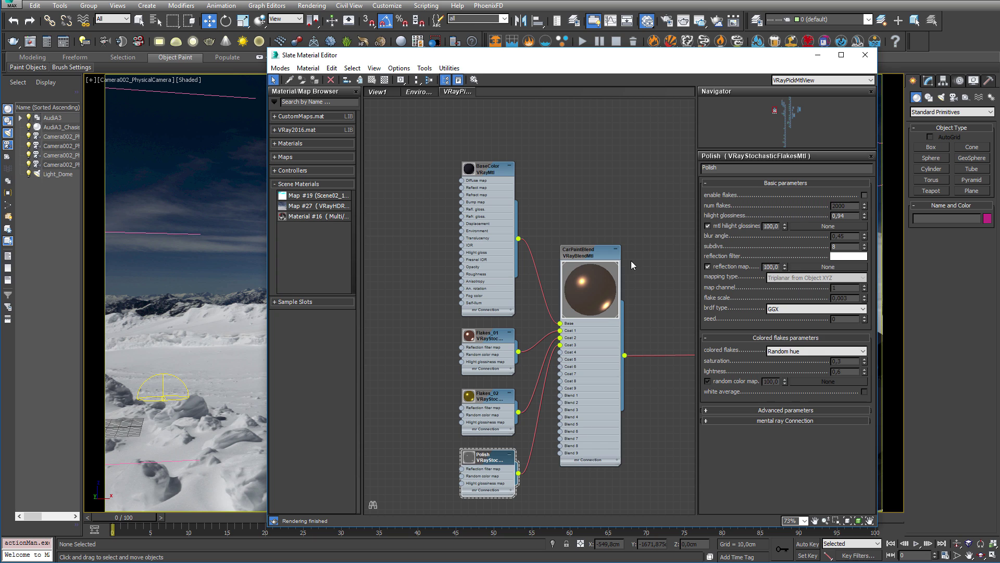
pyautogui.click(591, 257)
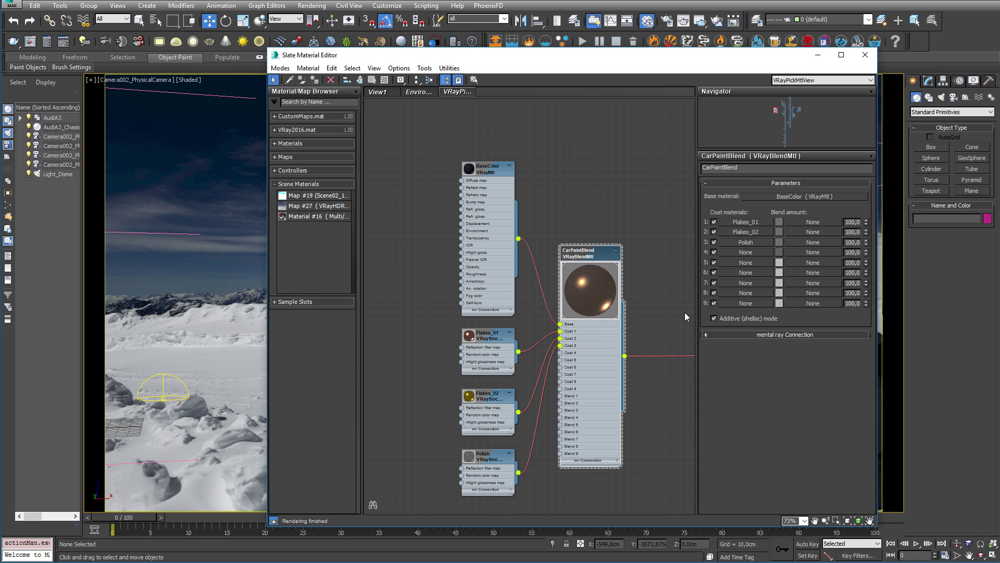
pyautogui.press('m')
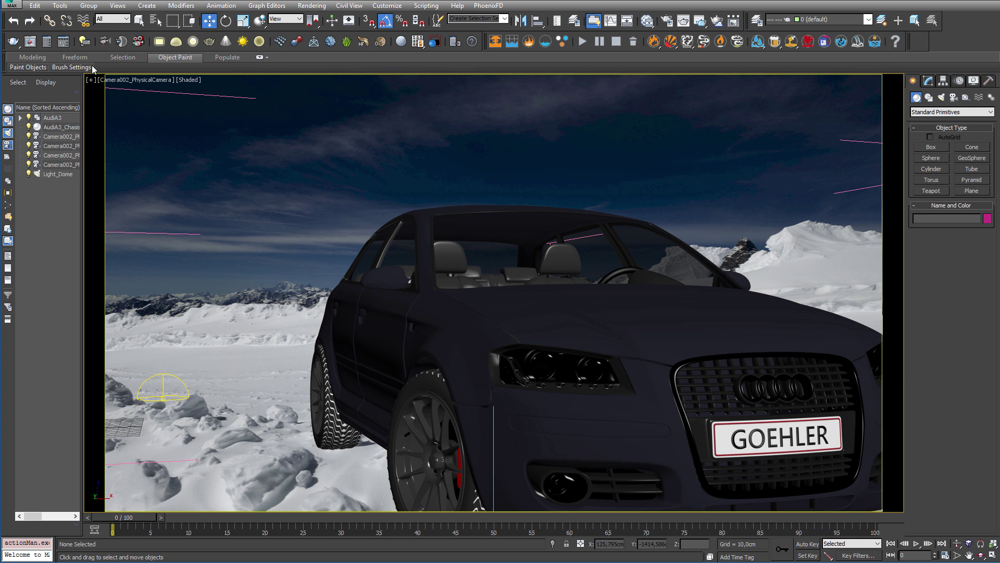
# Render the Audi on the V-Ray RT GPU engine and refresh the interactive render to inspect the flake paint.
pyautogui.click(52, 44)
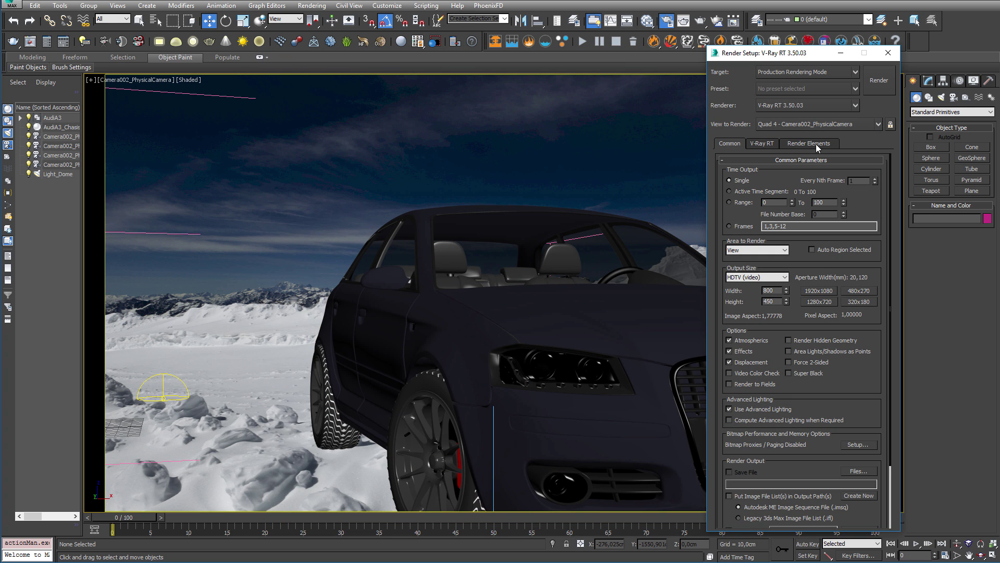
pyautogui.click(760, 145)
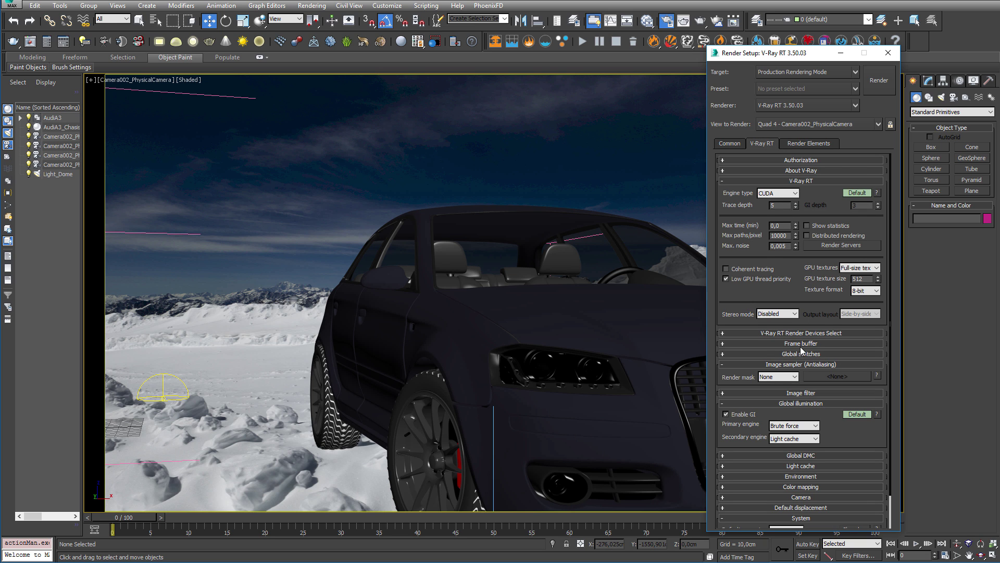
pyautogui.click(880, 82)
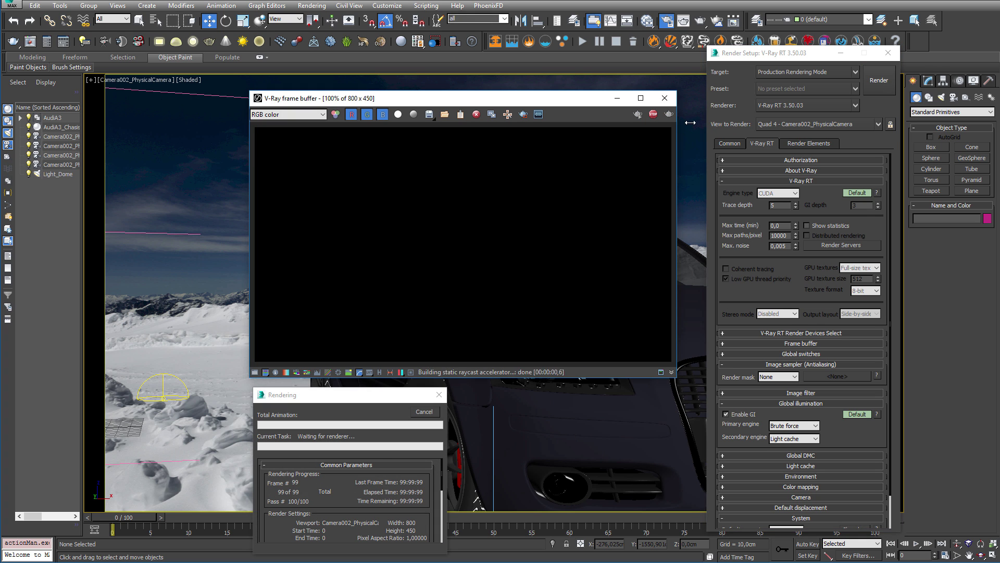
pyautogui.click(638, 116)
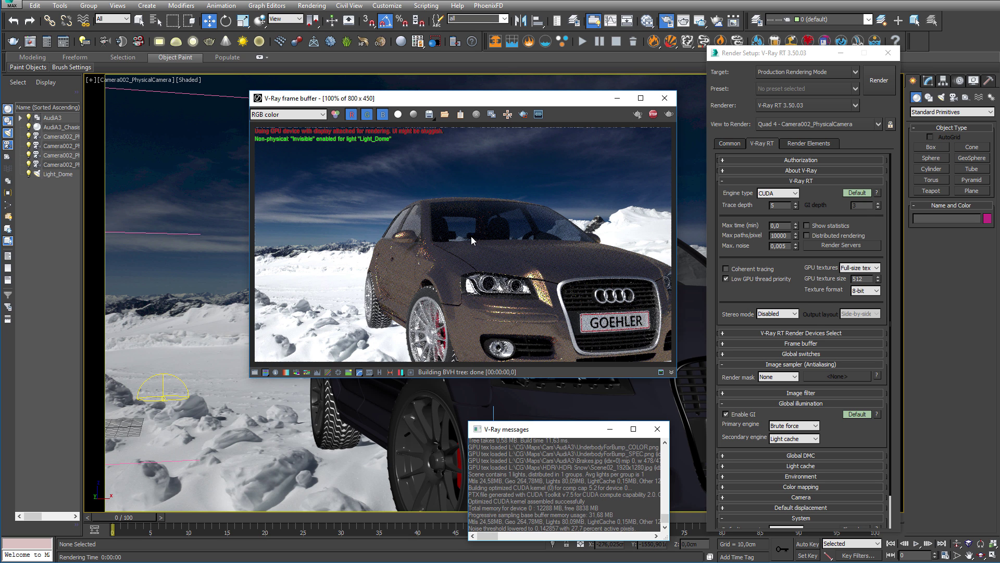
pyautogui.rightClick(436, 259)
pyautogui.click(440, 264)
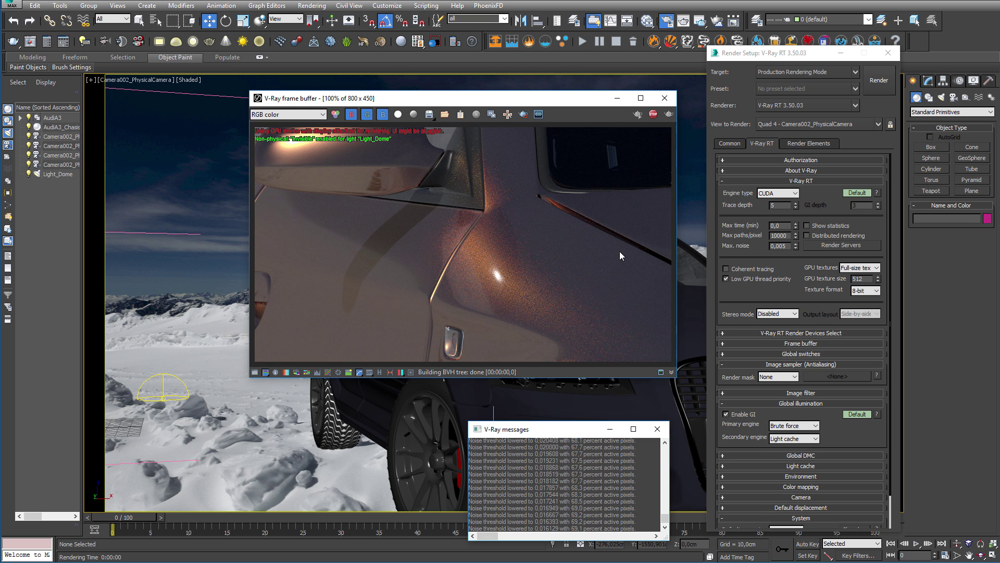
# Close the render windows and switch to the ProjectionMapping_v28.max scene.
pyautogui.click(664, 98)
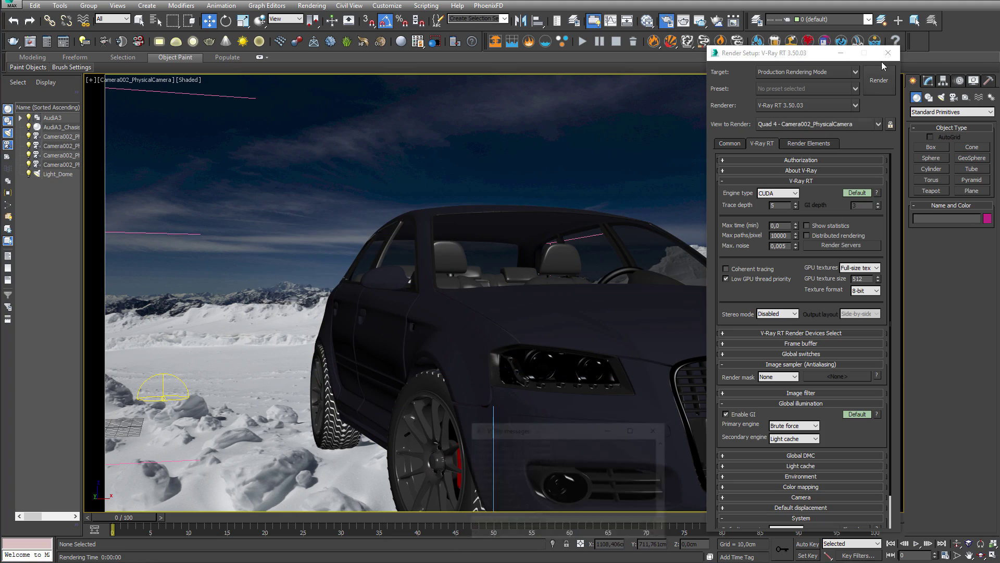
pyautogui.click(888, 53)
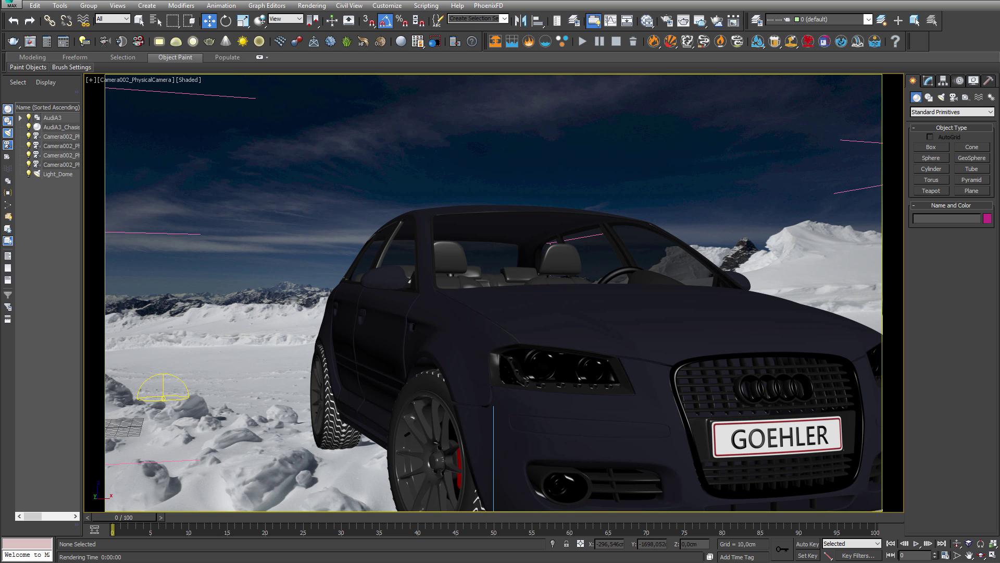
pyautogui.press('super+Tab')
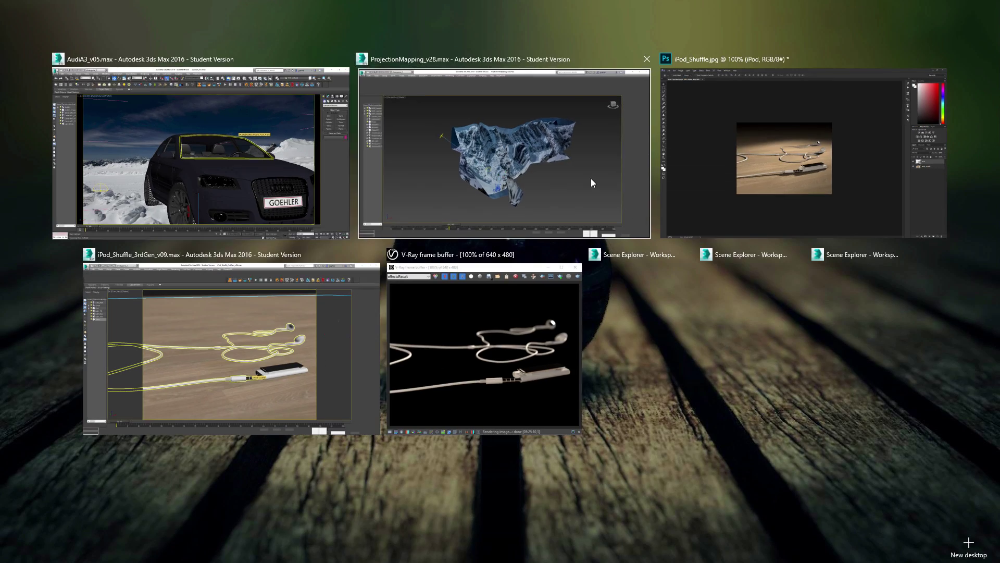
pyautogui.click(591, 179)
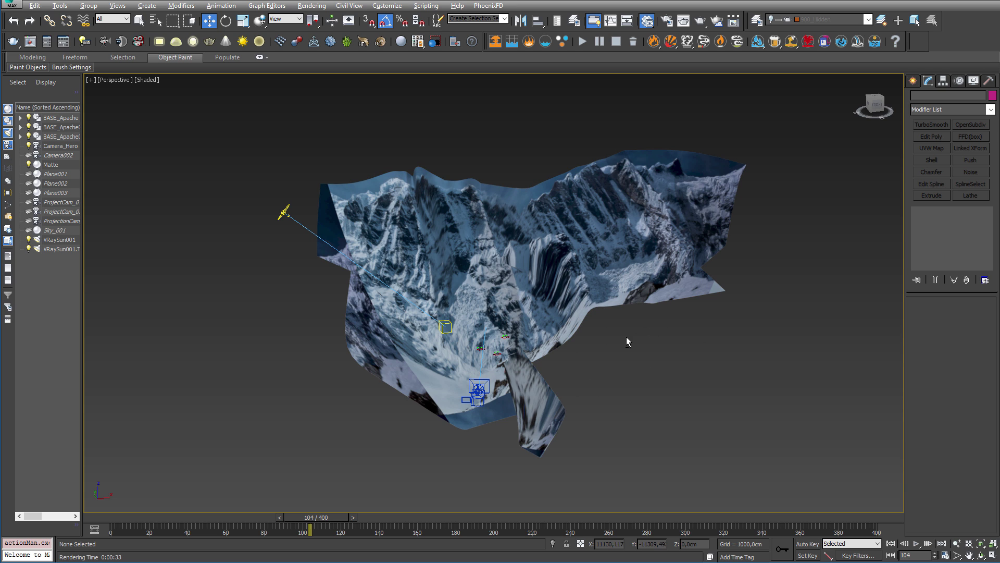
# Select the Matte terrain and inspect it in wireframe, then shaded, from different angles.
pyautogui.keyDown('alt'); pyautogui.moveTo(626, 337); pyautogui.dragTo(407, 285, button='middle'); pyautogui.keyUp('alt')
pyautogui.click(580, 354)
pyautogui.press('F3')
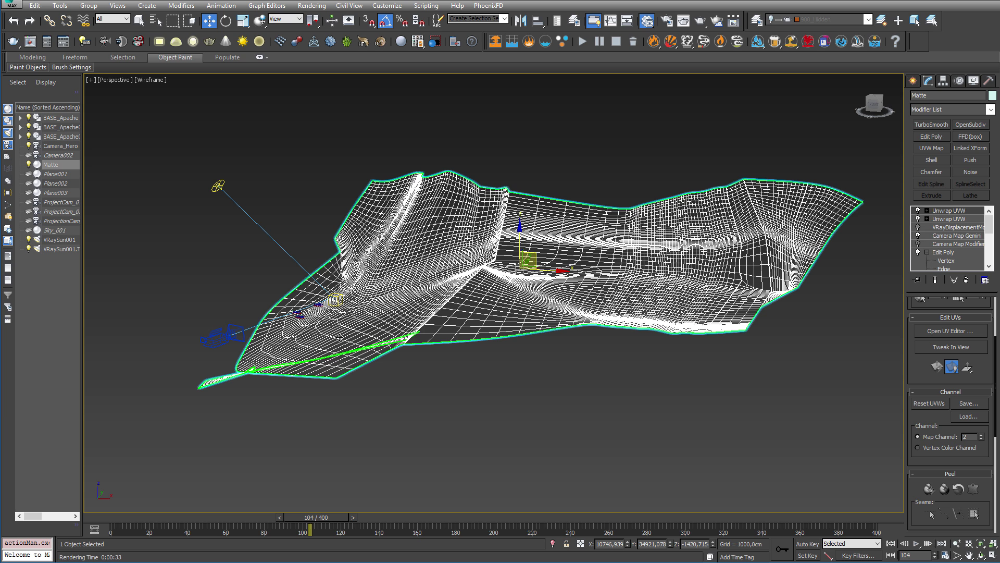
pyautogui.press('F3')
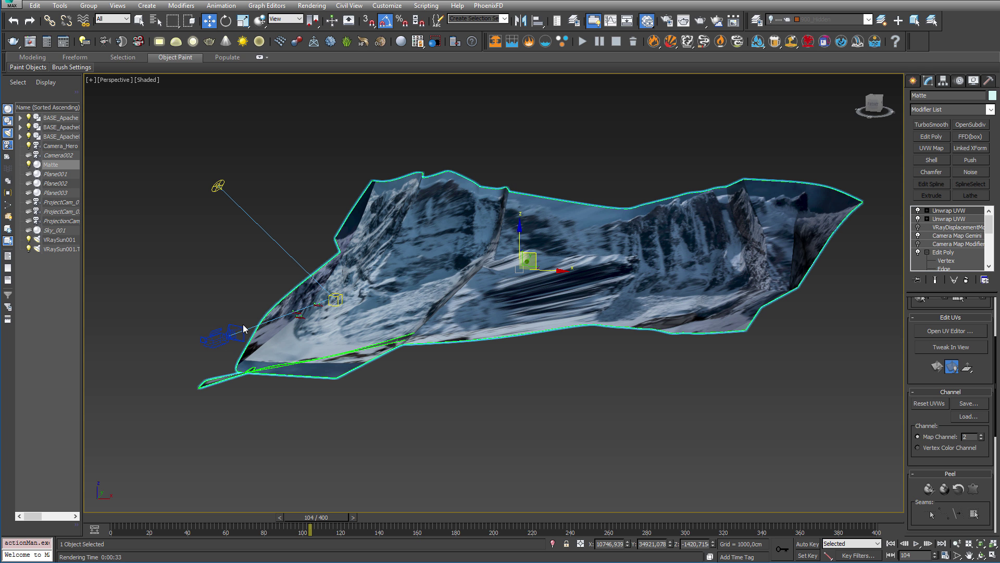
pyautogui.keyDown('alt'); pyautogui.moveTo(505, 306); pyautogui.dragTo(448, 334, button='middle'); pyautogui.keyUp('alt')
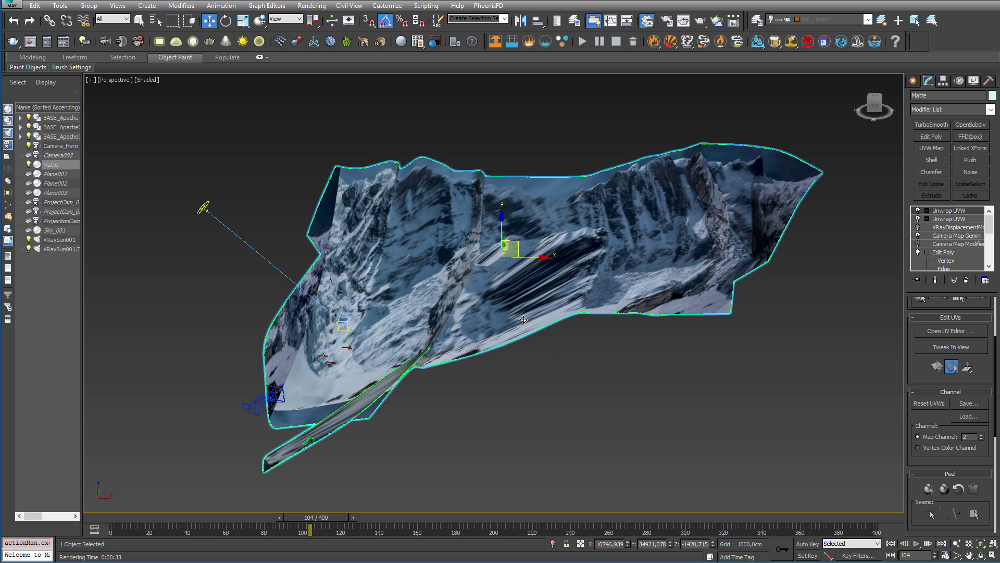
# Maximize the Camera_Hero viewport, pan across the mountains, and deselect the Matte.
pyautogui.hotkey('alt', 'w')
pyautogui.rightClick(365, 374)
pyautogui.hotkey('alt', 'w')
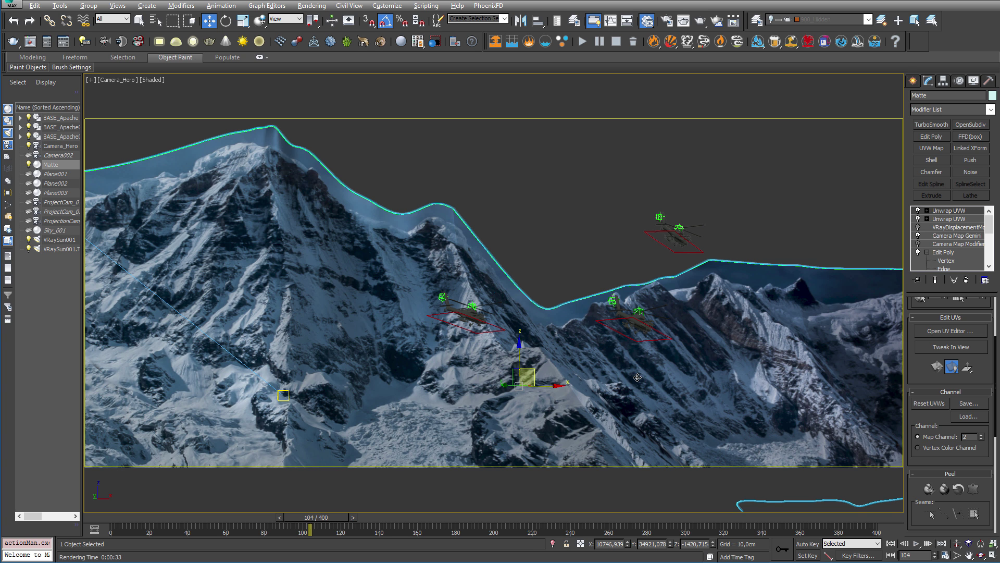
pyautogui.moveTo(637, 377); pyautogui.dragTo(611, 370, button='middle')
pyautogui.click(551, 205)
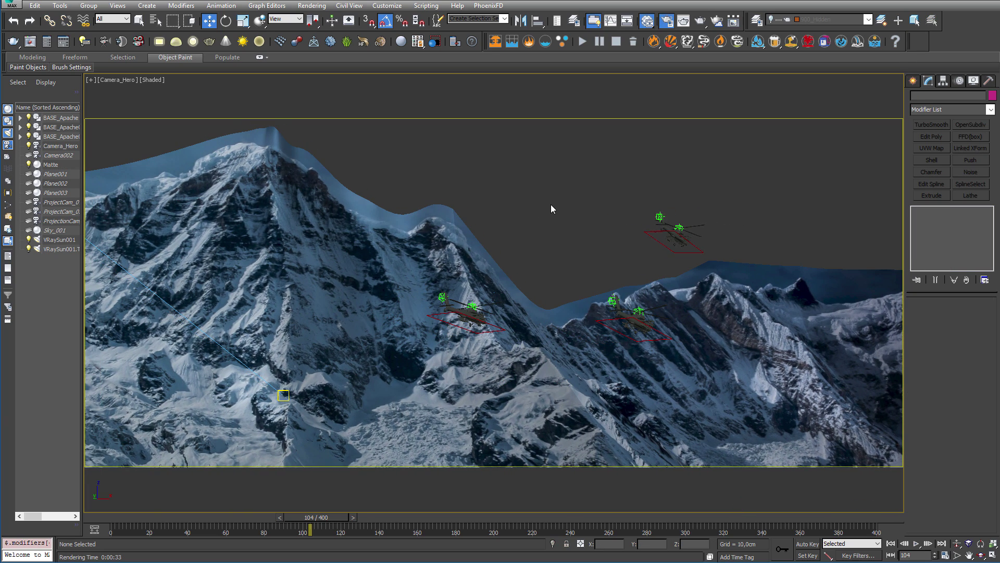
# Render the fog-free Camera_Hero view with V-Ray RT, then stop and close the frame buffer.
pyautogui.press('F10')
pyautogui.click(879, 80)
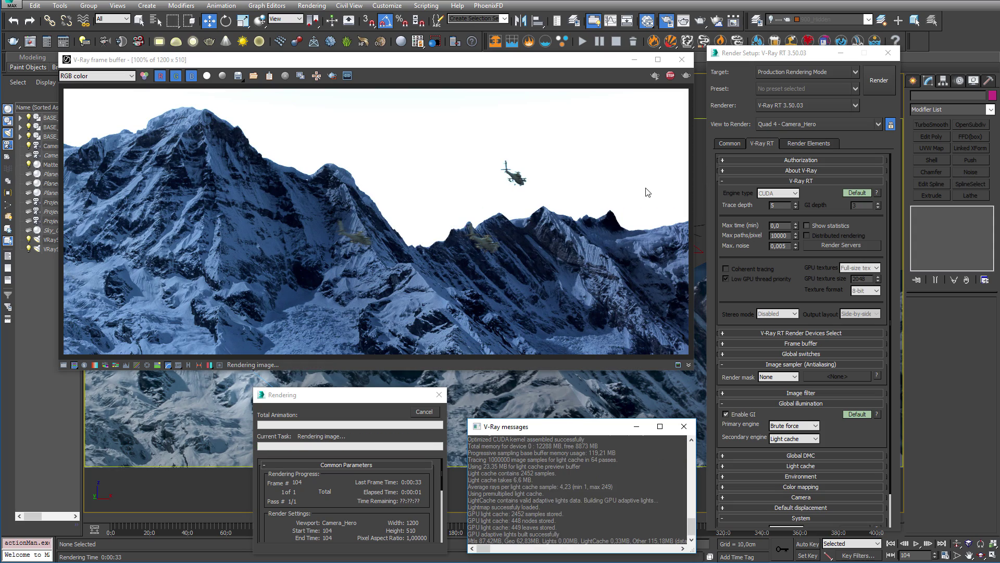
pyautogui.click(670, 78)
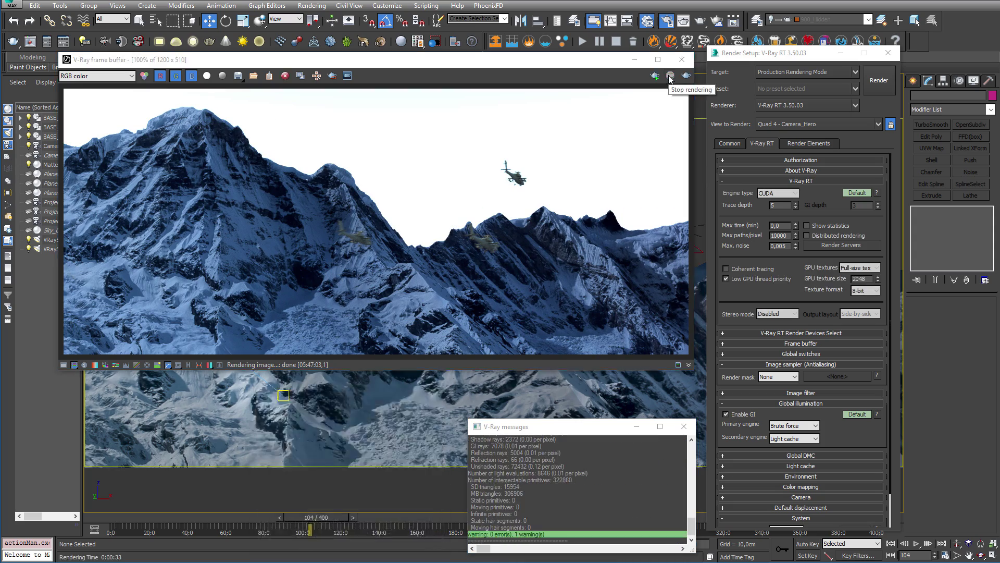
pyautogui.click(681, 60)
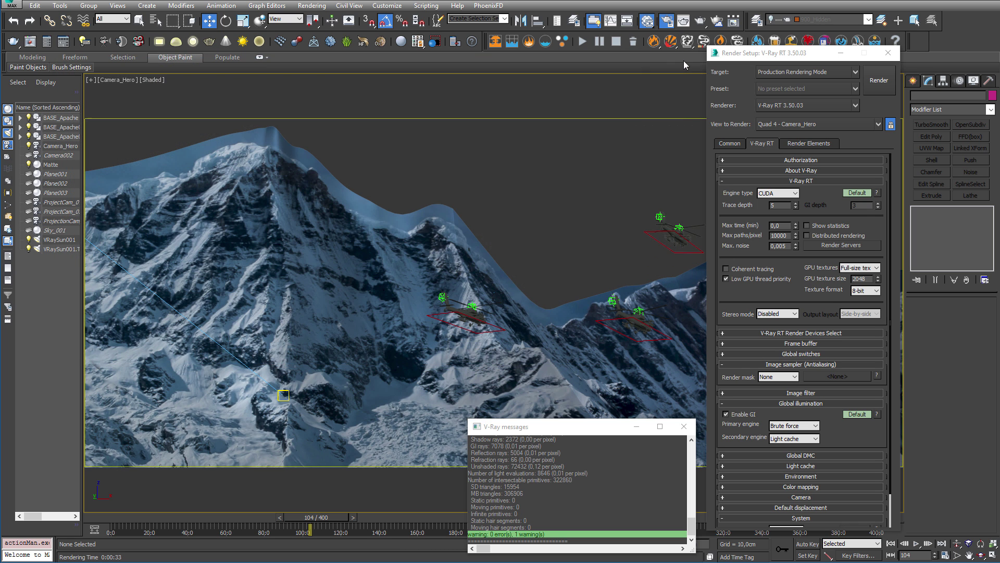
pyautogui.click(311, 6)
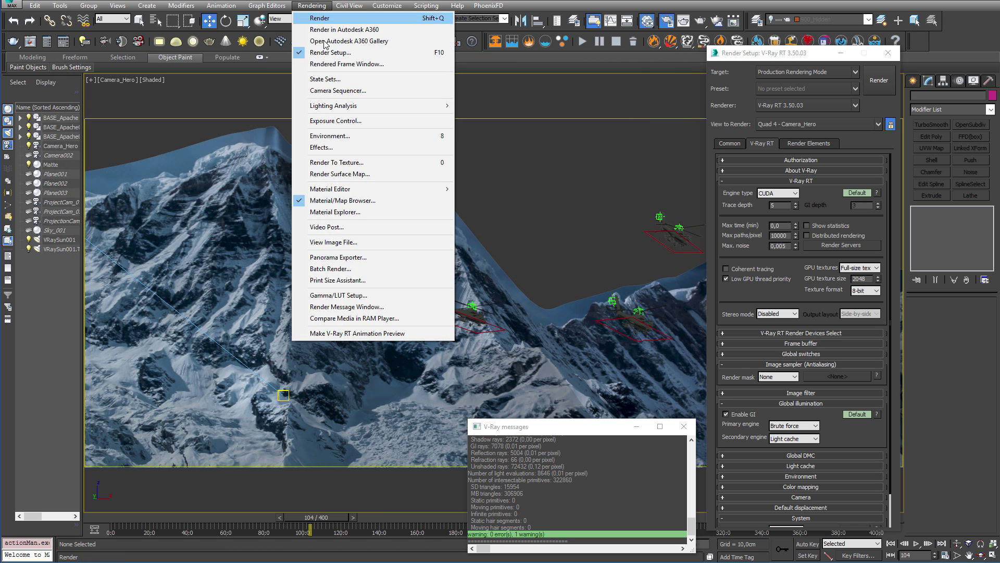
# Add a VRayAerialPerspective atmosphere in Environment and Effects.
pyautogui.click(441, 138)
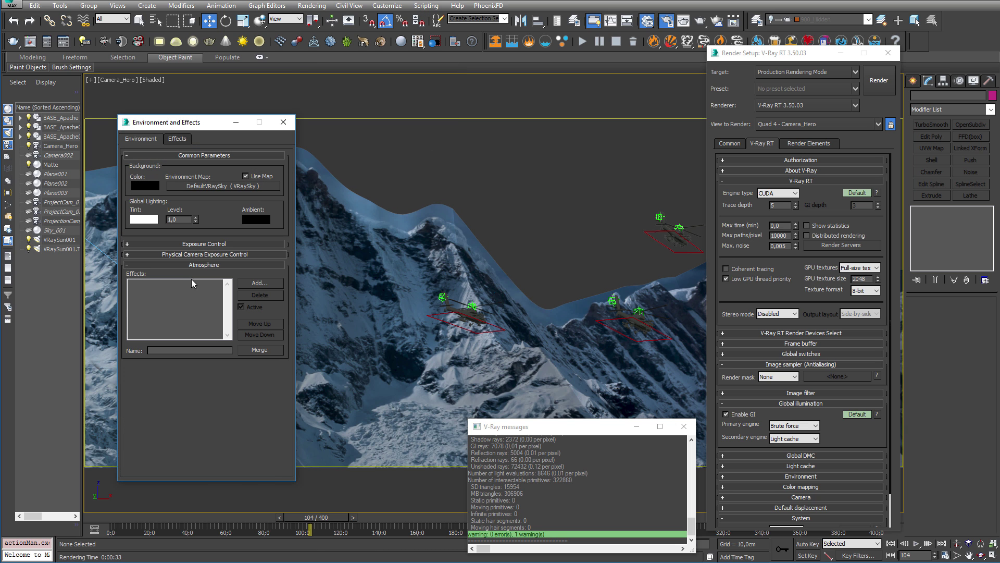
pyautogui.click(270, 286)
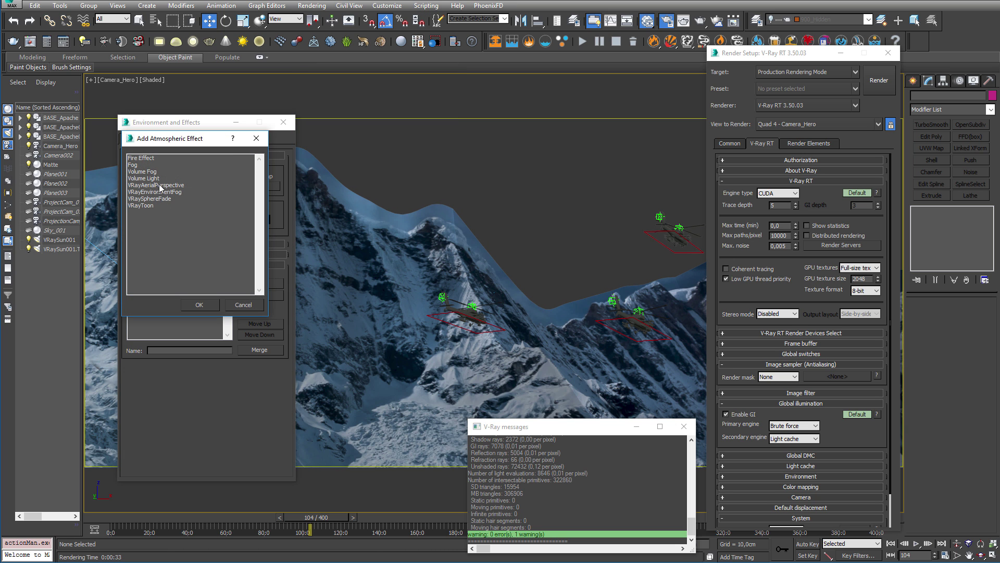
pyautogui.doubleClick(160, 185)
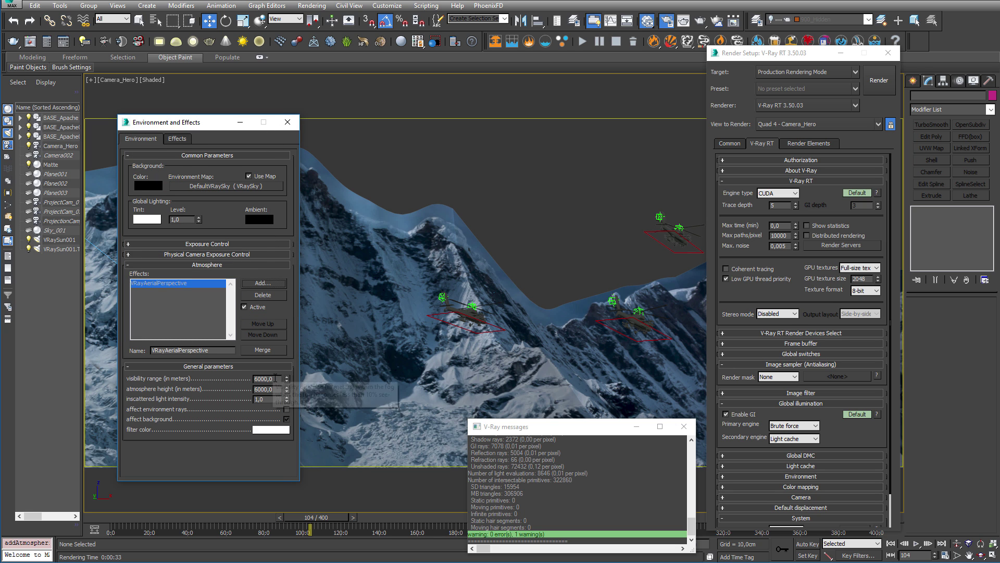
# Set visibility range 3000 and atmosphere height 6000, and enable affect environment rays.
pyautogui.doubleClick(277, 379)
pyautogui.write('3000')
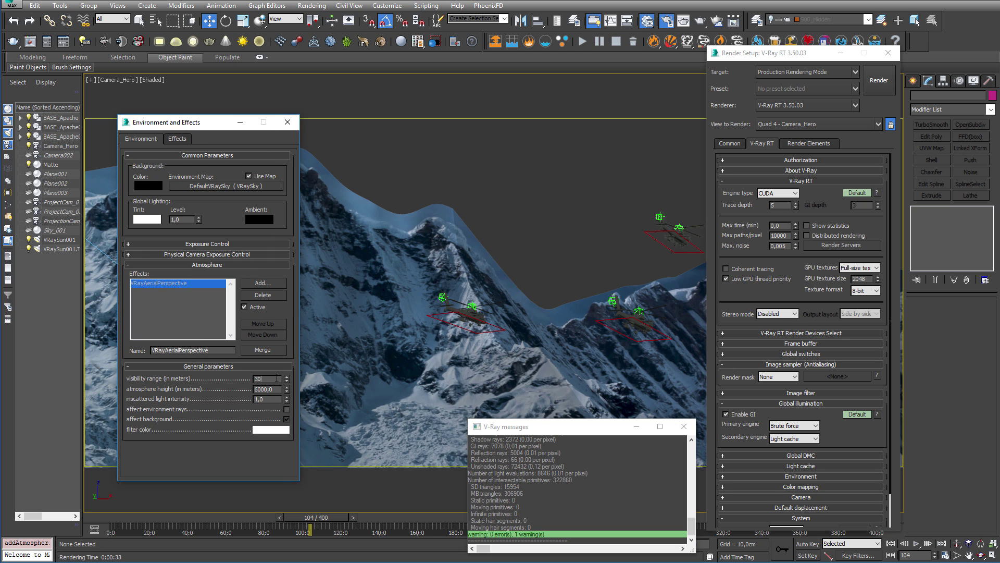
pyautogui.press('Return')
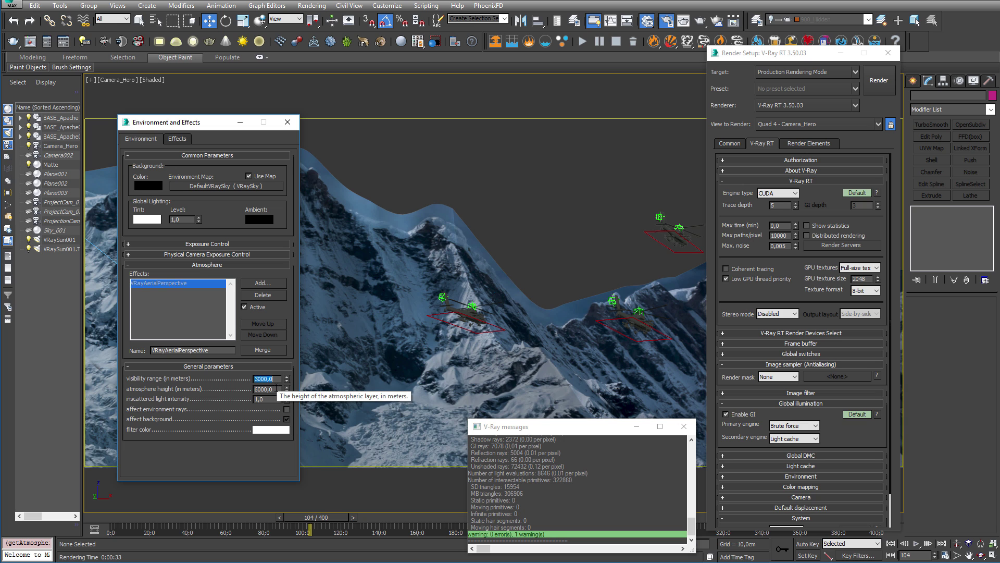
pyautogui.doubleClick(266, 389)
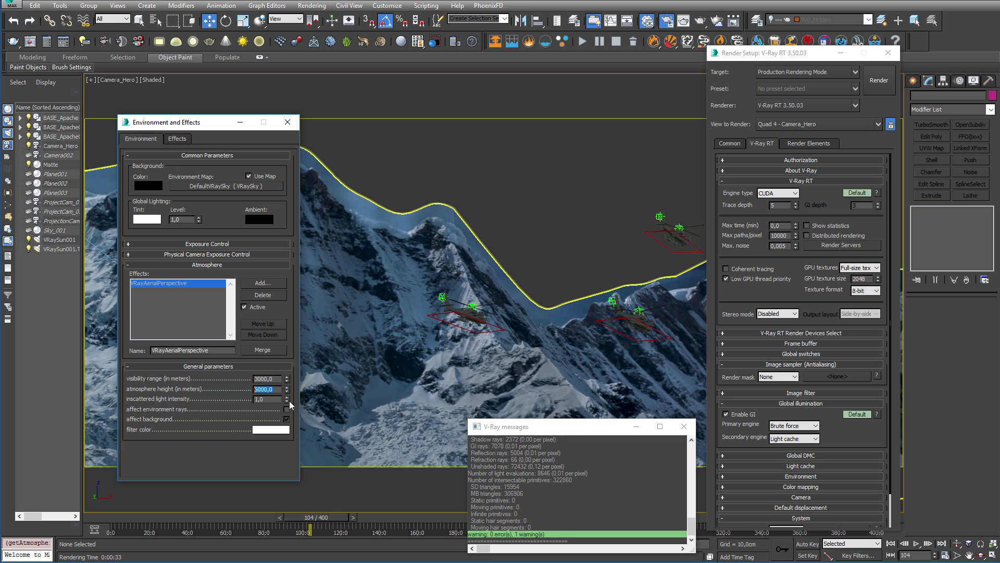
pyautogui.write('6000')
pyautogui.press('Return')
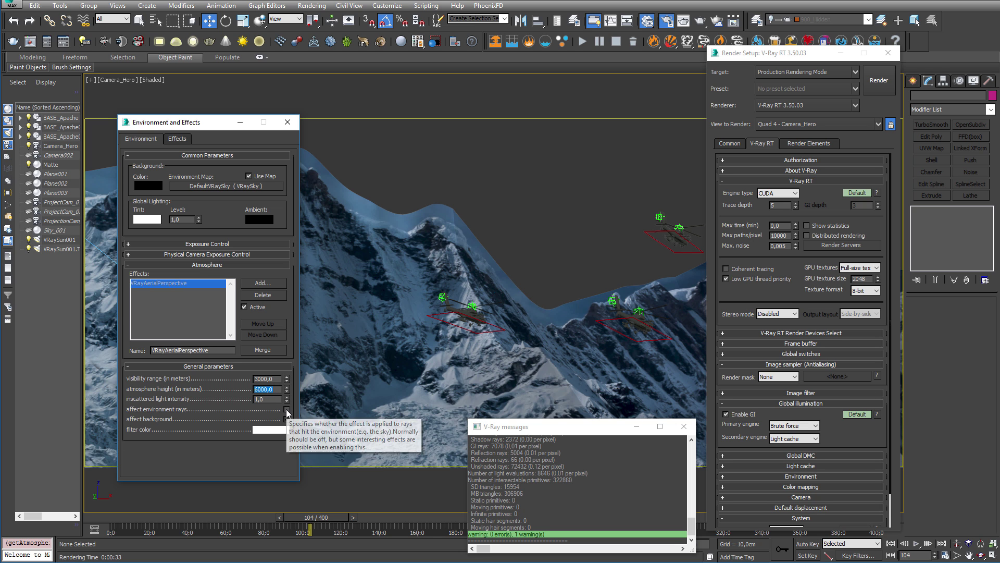
pyautogui.click(287, 410)
# Make the fog filter colour light blue and close the Environment dialog.
pyautogui.click(272, 431)
pyautogui.moveTo(373, 87); pyautogui.dragTo(390, 97)
pyautogui.click(386, 138)
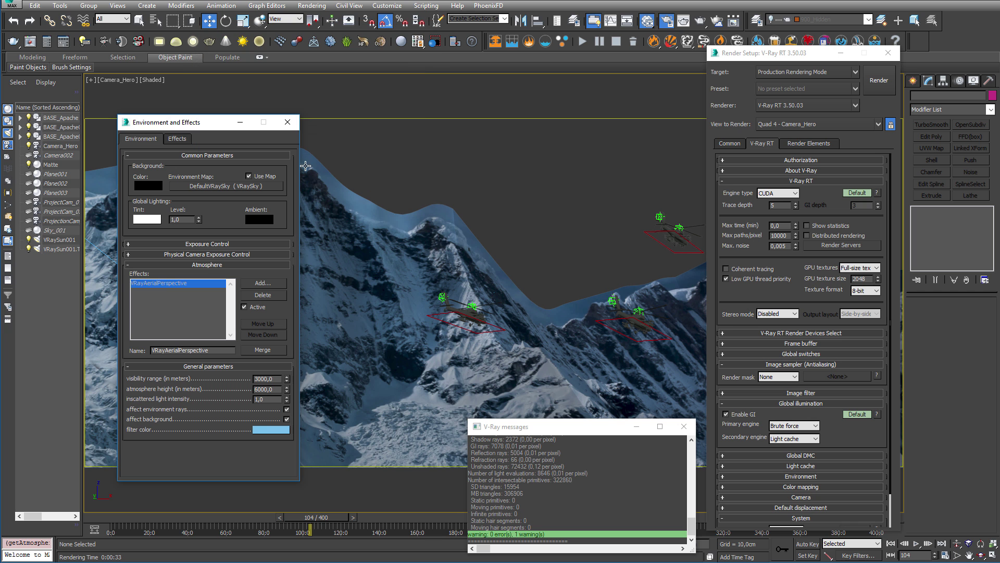
pyautogui.click(291, 123)
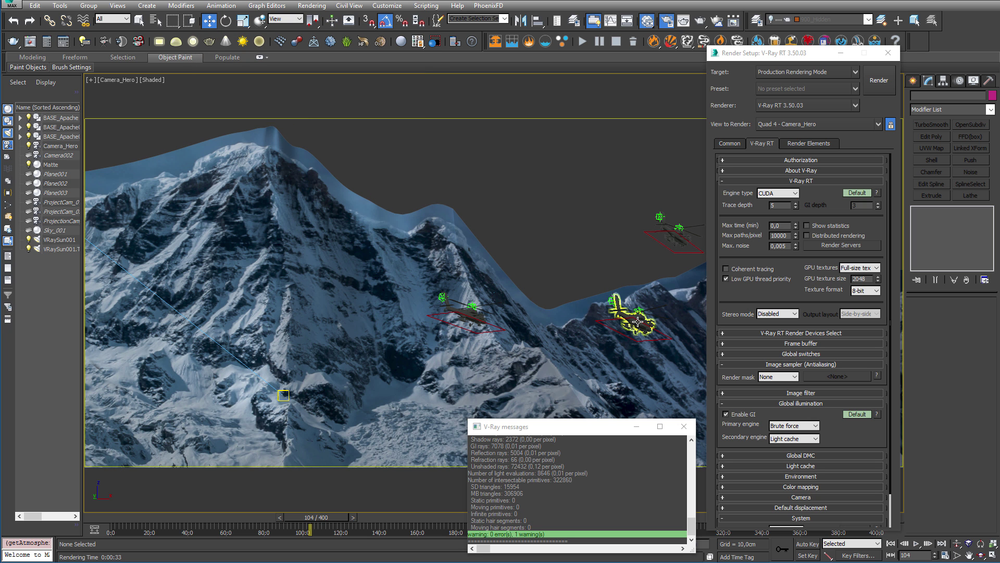
# Render the Camera_Hero mountain shot with the aerial-perspective fog applied.
pyautogui.click(876, 82)
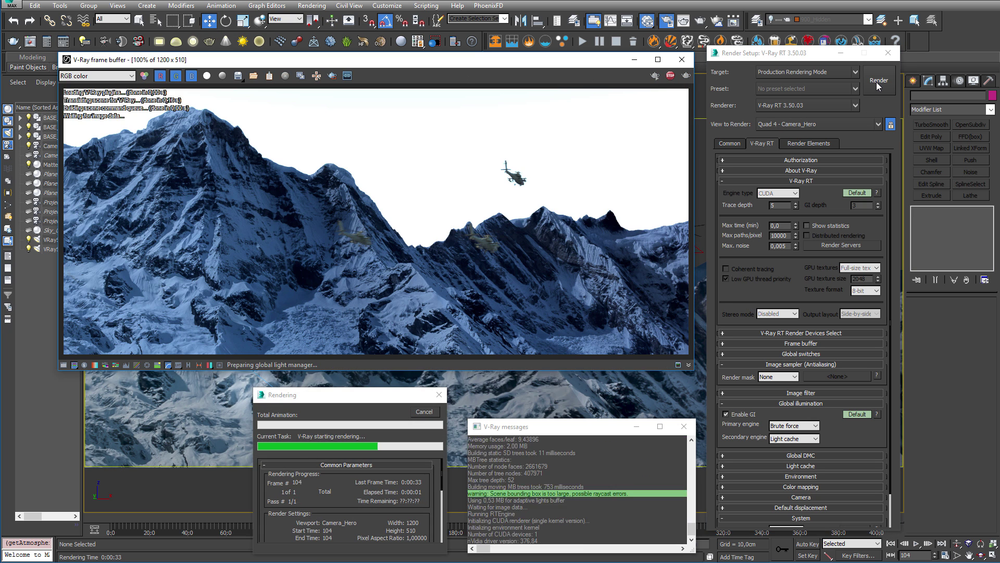